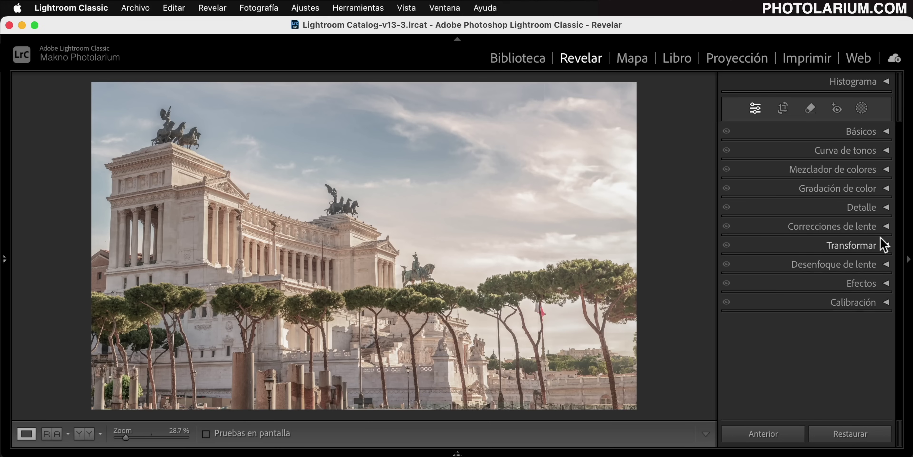
# - Expand the Curva de tonos panel to show the linear point curve over the histogram
pyautogui.click(886, 152)
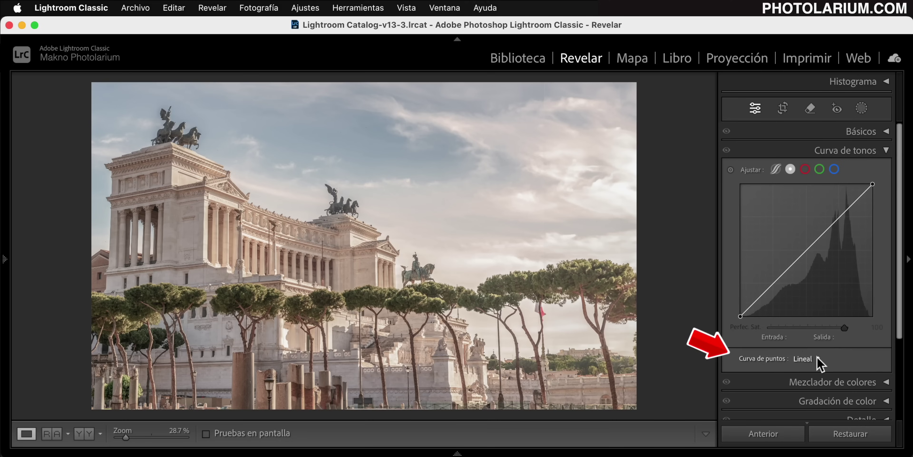
# - Apply the Contraste fuerte point curve and compare zoomed side-by-side Antes/Después views of the quadriga
pyautogui.click(817, 360)
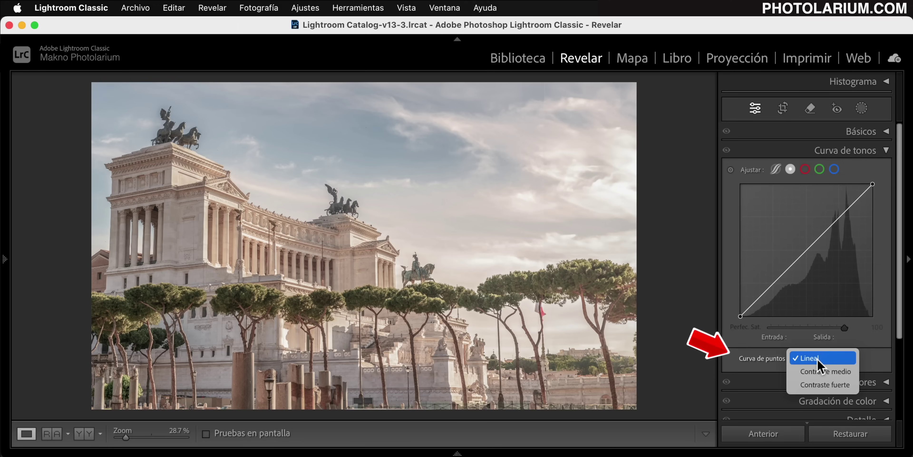
pyautogui.click(828, 385)
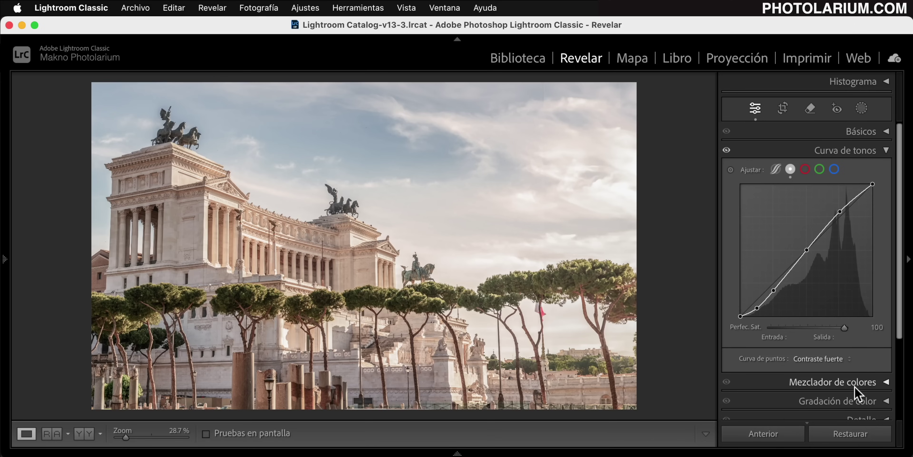
pyautogui.click(353, 237)
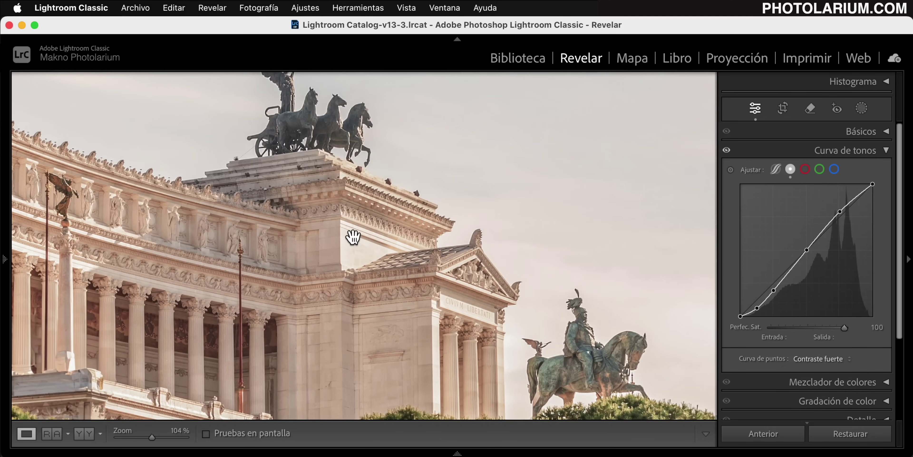
pyautogui.click(84, 433)
pyautogui.moveTo(444, 218)
pyautogui.mouseDown()
pyautogui.moveTo(518, 278)
pyautogui.moveTo(530, 261)
pyautogui.mouseUp()
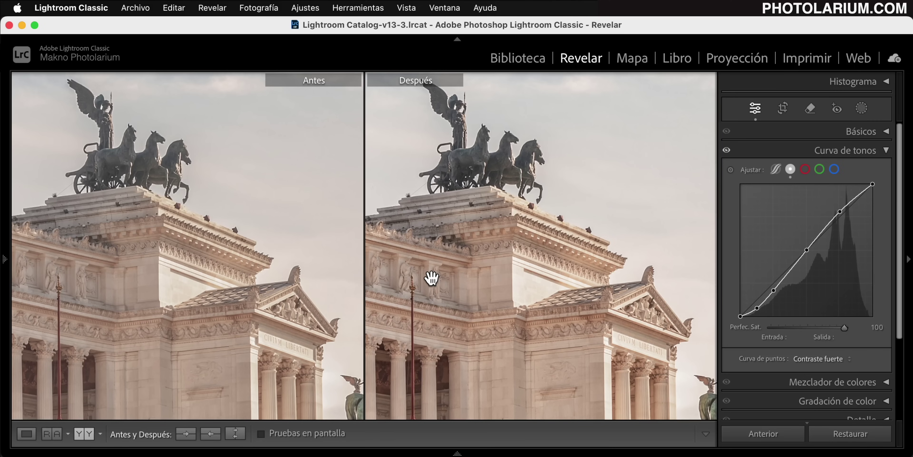
# - Reset the edits and build a custom S-curve with darker shadows and midtone point 134/129
pyautogui.click(844, 433)
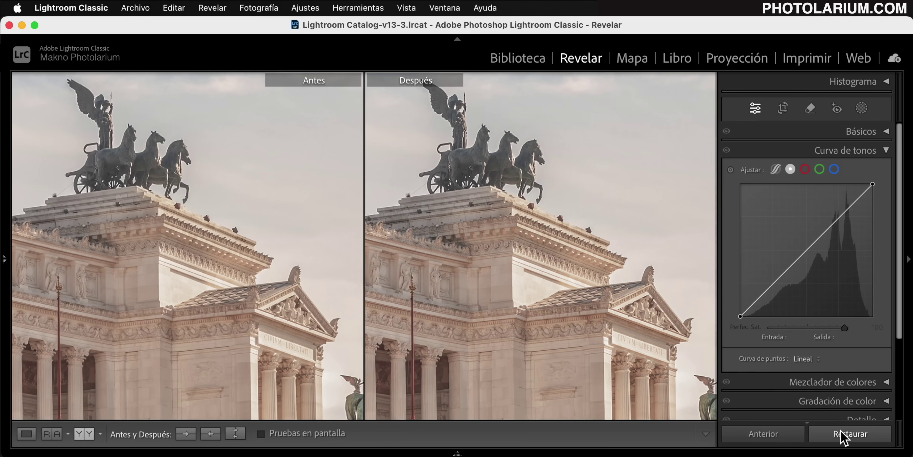
pyautogui.moveTo(773, 293); pyautogui.dragTo(771, 297)
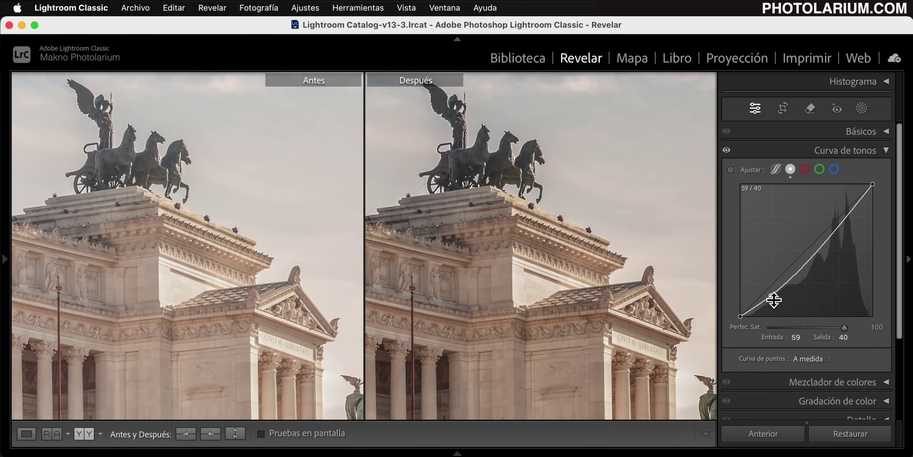
pyautogui.moveTo(811, 264)
pyautogui.mouseDown()
pyautogui.moveTo(807, 252)
pyautogui.moveTo(836, 213)
pyautogui.mouseUp()
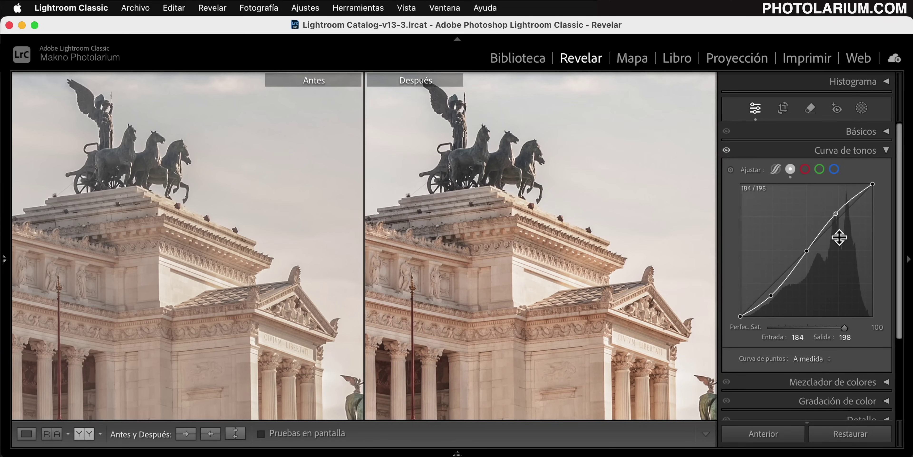
pyautogui.moveTo(771, 296); pyautogui.dragTo(777, 299)
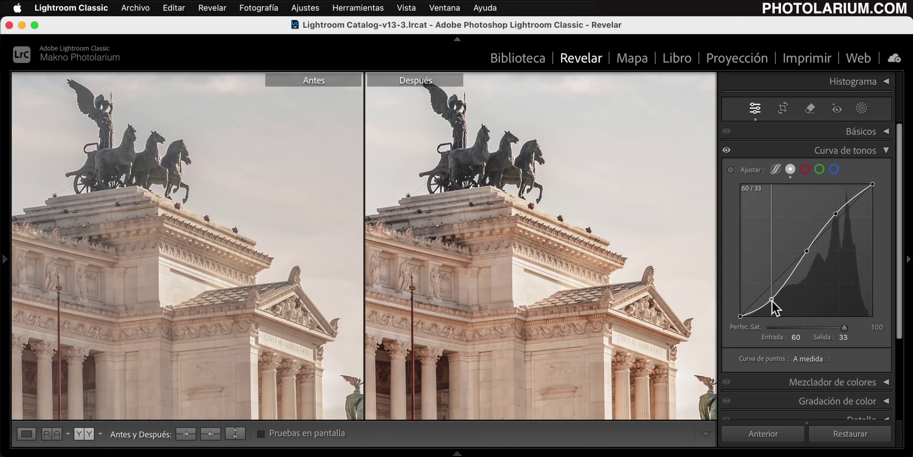
pyautogui.moveTo(809, 253); pyautogui.dragTo(812, 249)
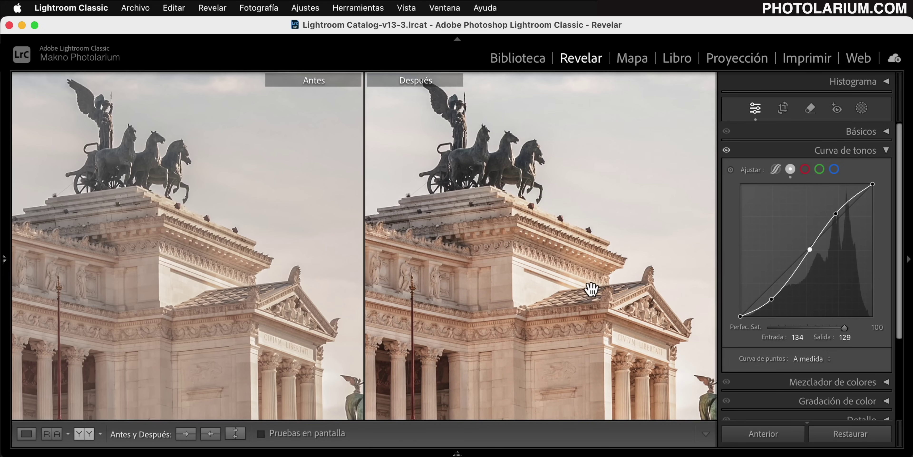
pyautogui.scroll(-5, 461, 248)
pyautogui.scroll(-5, 587, 311)
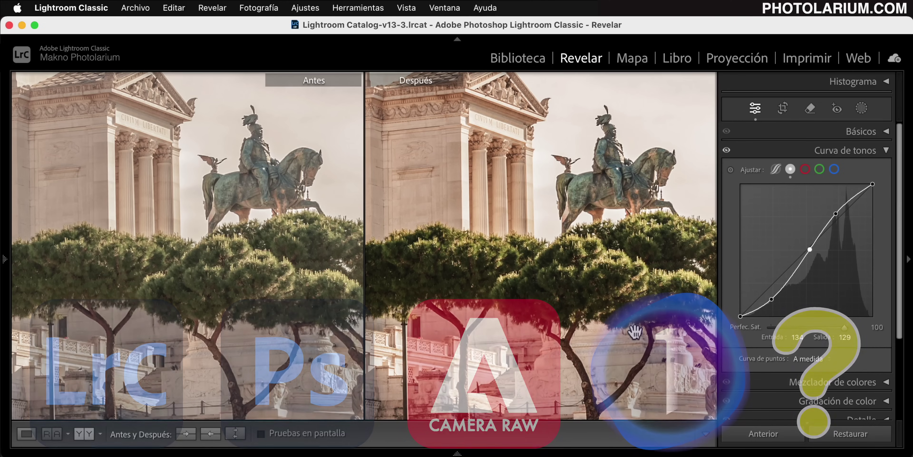
# - In Photoshop, add a Curvas 1 adjustment layer above Fondo with an S-shaped contrast curve
pyautogui.click(22, 25)
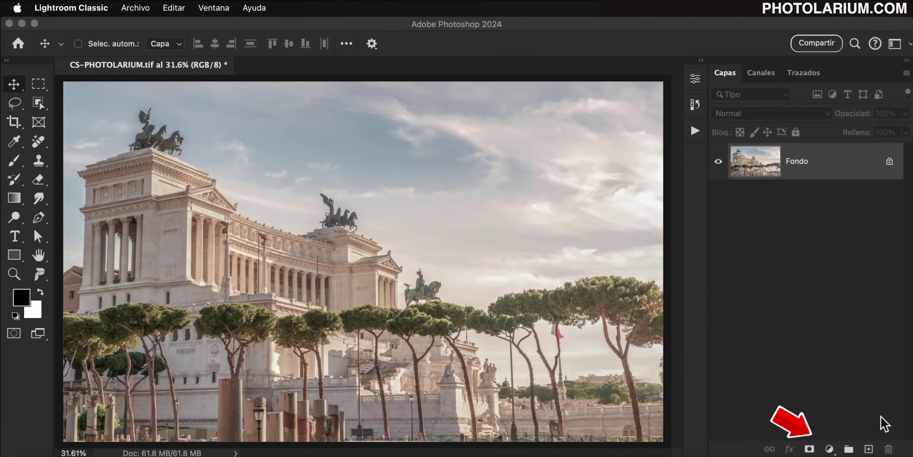
pyautogui.click(832, 449)
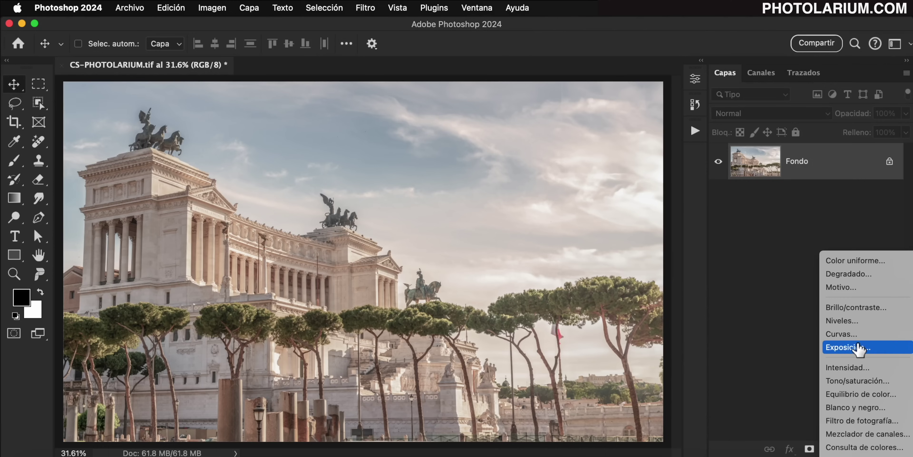
pyautogui.click(857, 335)
pyautogui.moveTo(525, 279); pyautogui.dragTo(518, 294)
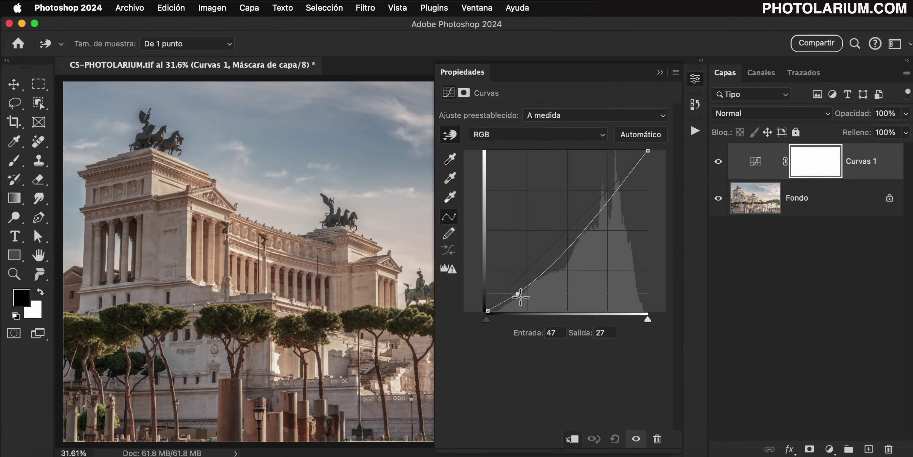
pyautogui.click(570, 232)
pyautogui.moveTo(603, 193); pyautogui.dragTo(603, 185)
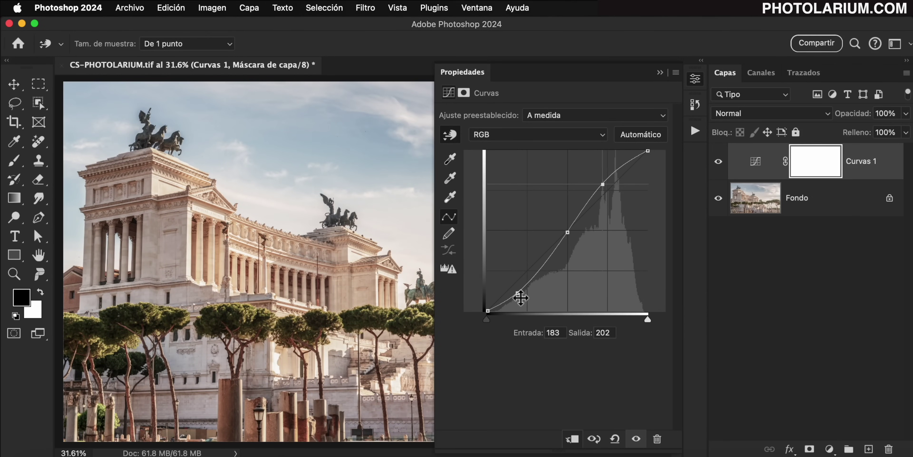
pyautogui.moveTo(518, 293); pyautogui.dragTo(518, 296)
pyautogui.click(660, 73)
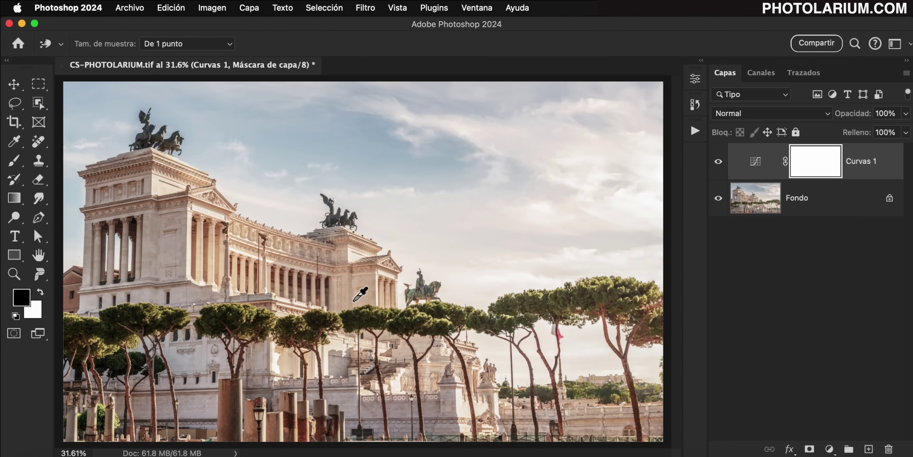
# - Zoom in on the equestrian statue and toggle Curvas 1 visibility to compare before and after
pyautogui.press('z')
pyautogui.moveTo(356, 291); pyautogui.dragTo(401, 320)
pyautogui.press('v')
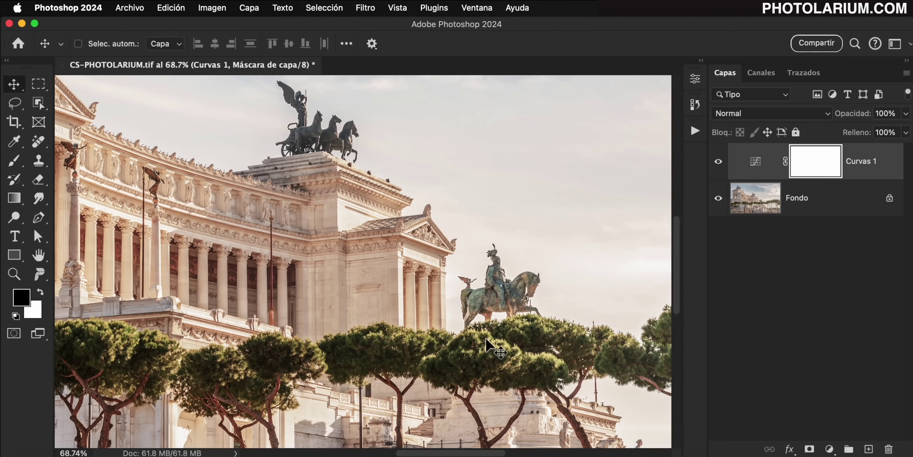
pyautogui.moveTo(512, 332)
pyautogui.mouseDown()
pyautogui.moveTo(462, 261)
pyautogui.moveTo(460, 269)
pyautogui.mouseUp()
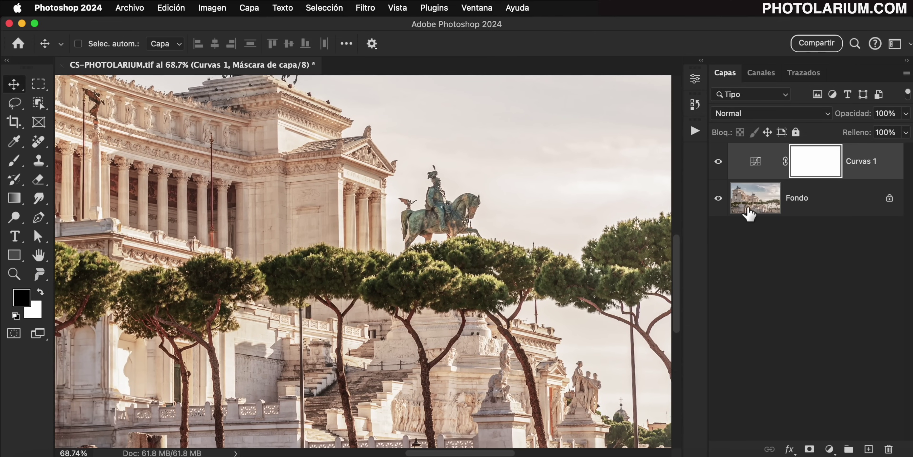
pyautogui.click(719, 162)
pyautogui.click(719, 162)
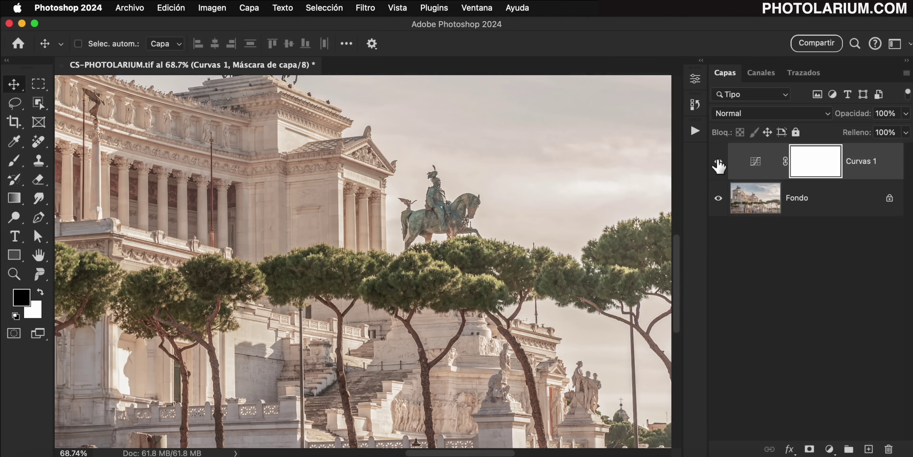
pyautogui.click(719, 162)
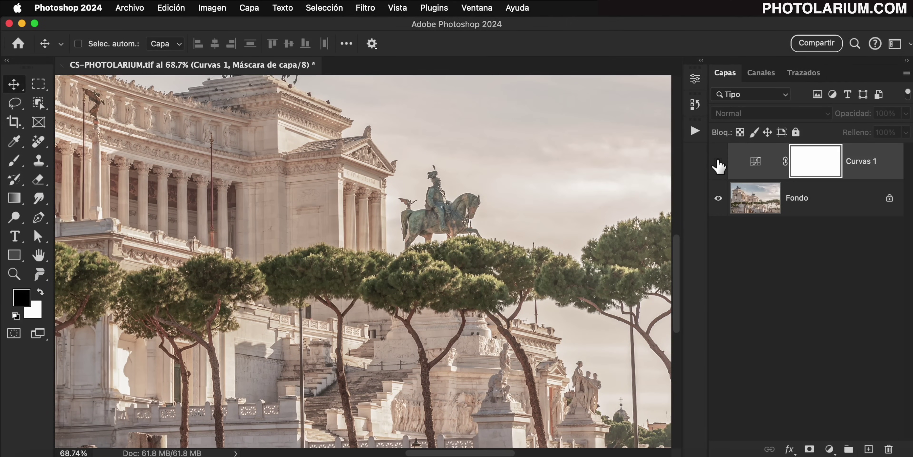
pyautogui.click(718, 163)
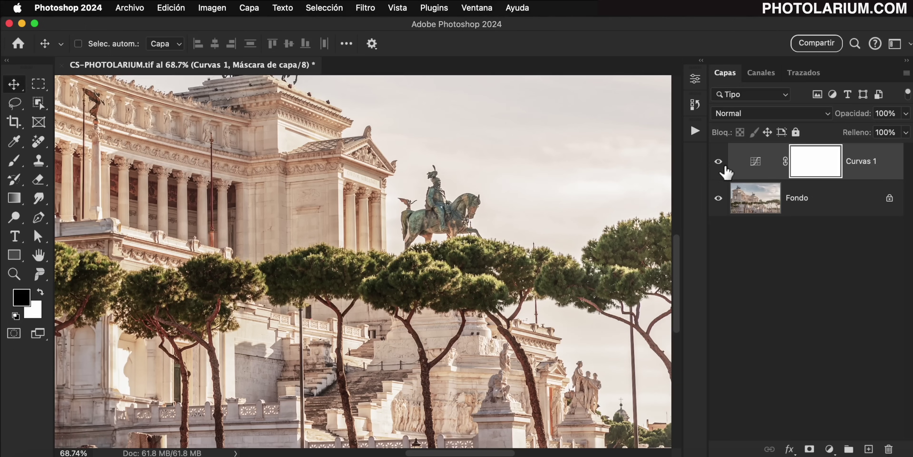
# - Set the Curvas 1 layer's blend mode to Luminosidad
pyautogui.click(774, 113)
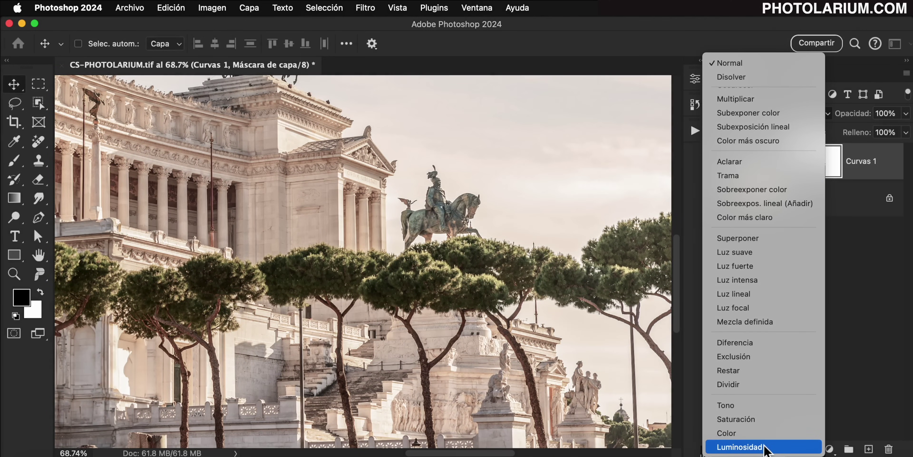
pyautogui.click(764, 447)
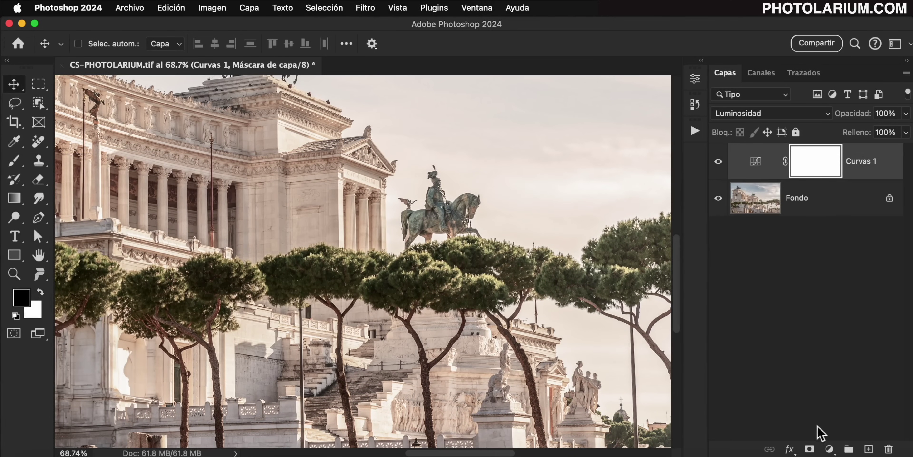
# - Add an Intensidad 1 adjustment layer with vibrance +30 and saturation +55
pyautogui.click(829, 449)
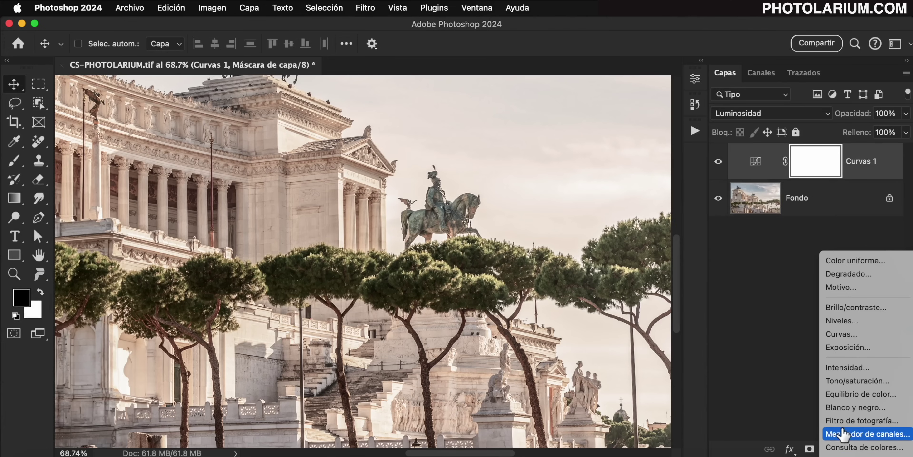
pyautogui.click(851, 367)
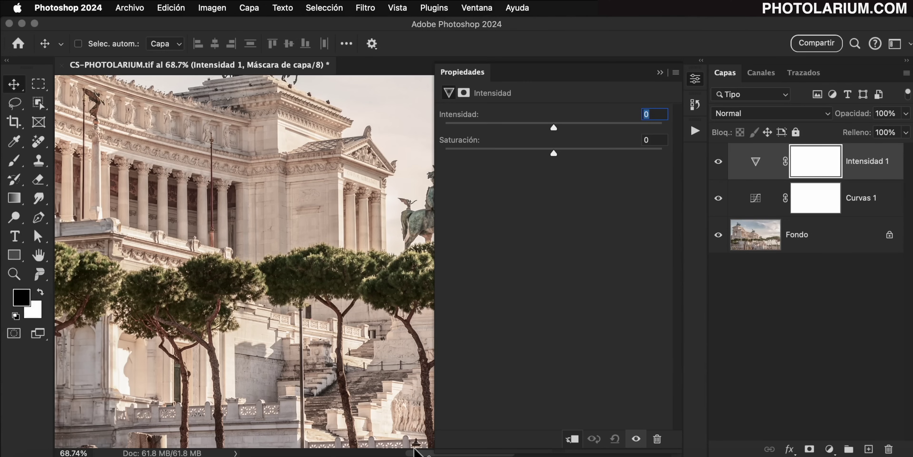
pyautogui.moveTo(415, 452); pyautogui.dragTo(456, 453)
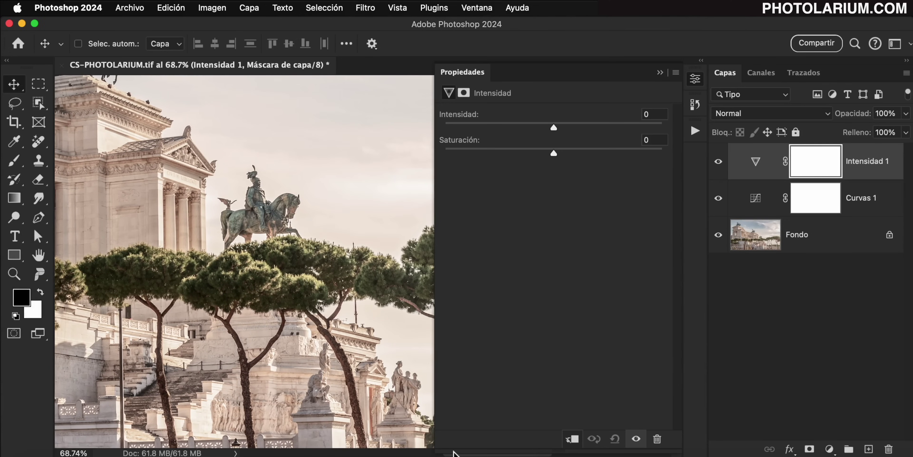
pyautogui.moveTo(554, 153); pyautogui.dragTo(615, 158)
pyautogui.click(587, 128)
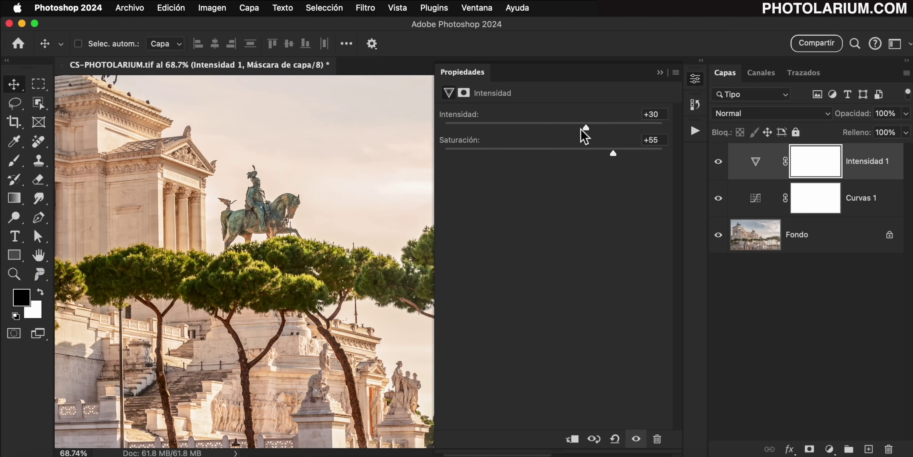
# - Set the Intensidad 1 layer's blend mode to Color
pyautogui.click(765, 165)
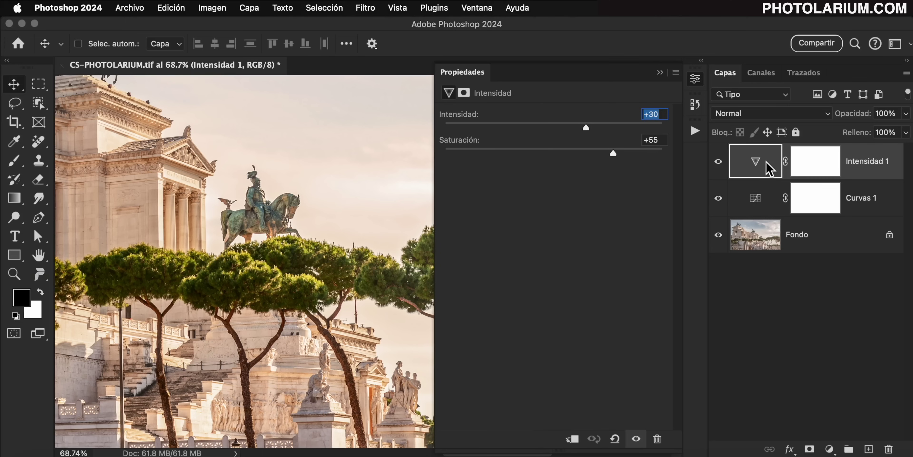
pyautogui.click(660, 74)
pyautogui.click(795, 114)
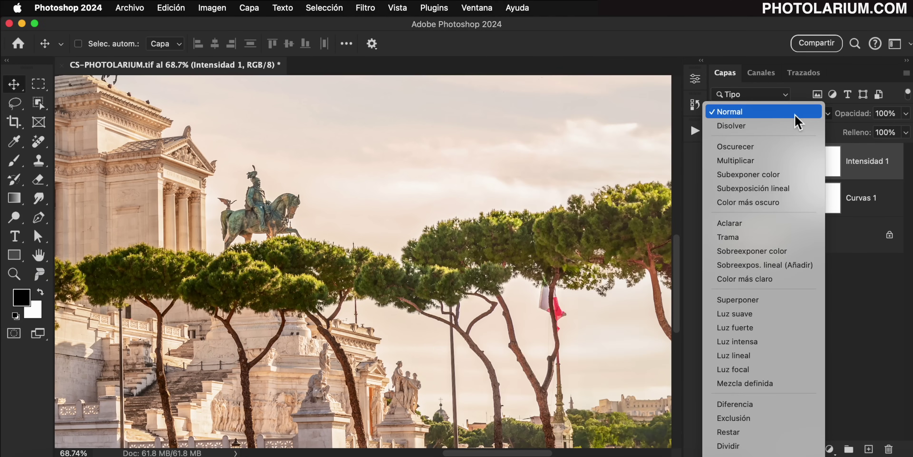
pyautogui.click(765, 447)
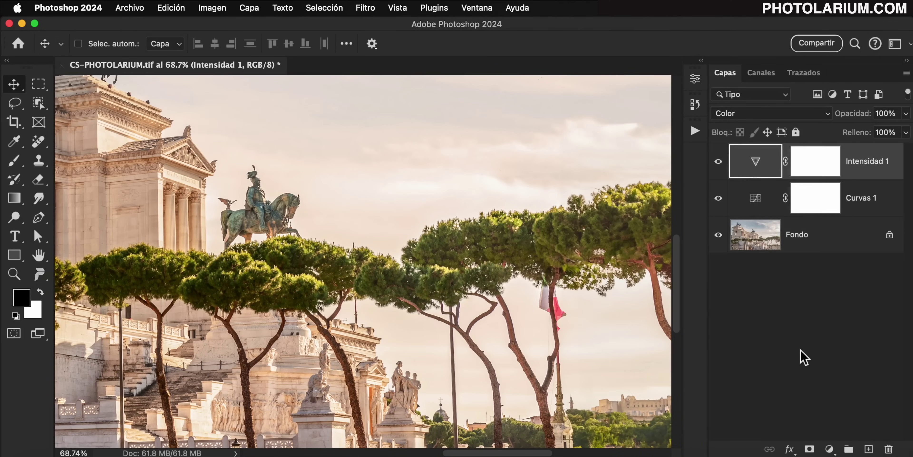
# - Review the Curvas 1 curve settings and fit the whole photo in the window
pyautogui.click(760, 202)
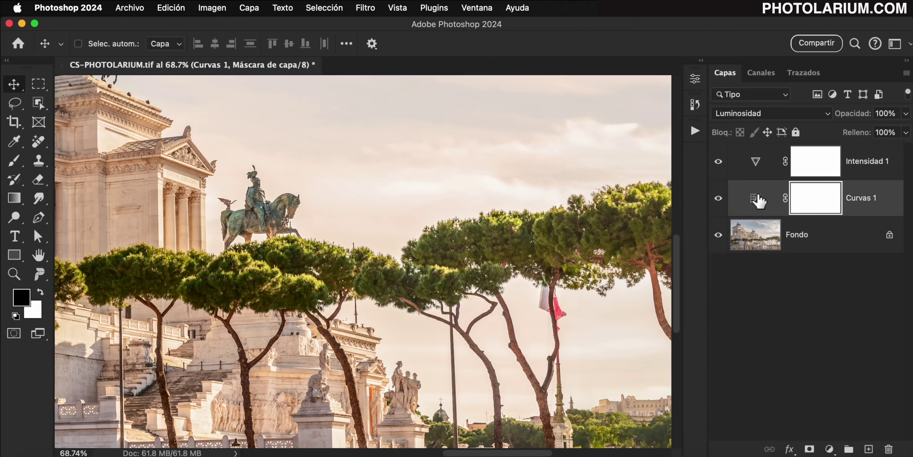
pyautogui.doubleClick(756, 199)
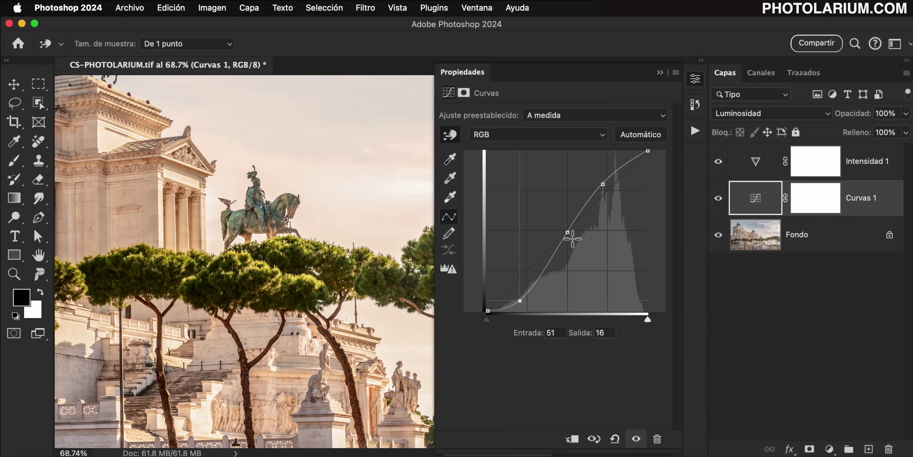
pyautogui.click(660, 73)
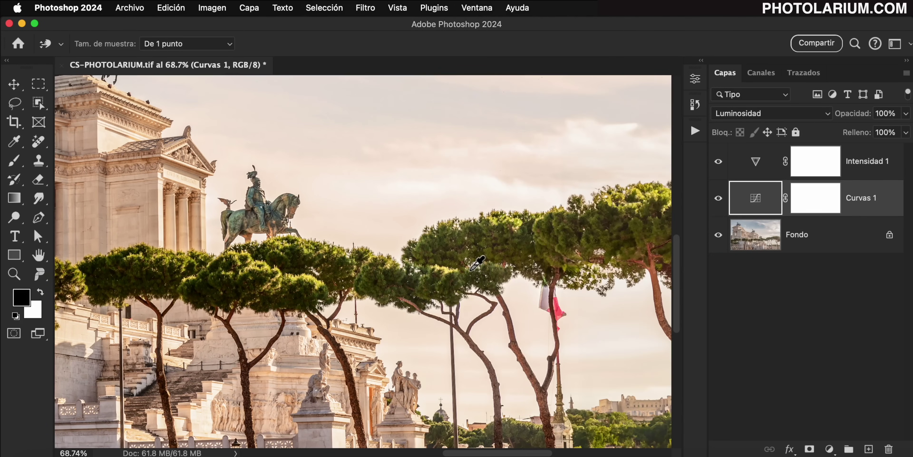
pyautogui.press('v')
pyautogui.press('super+0')
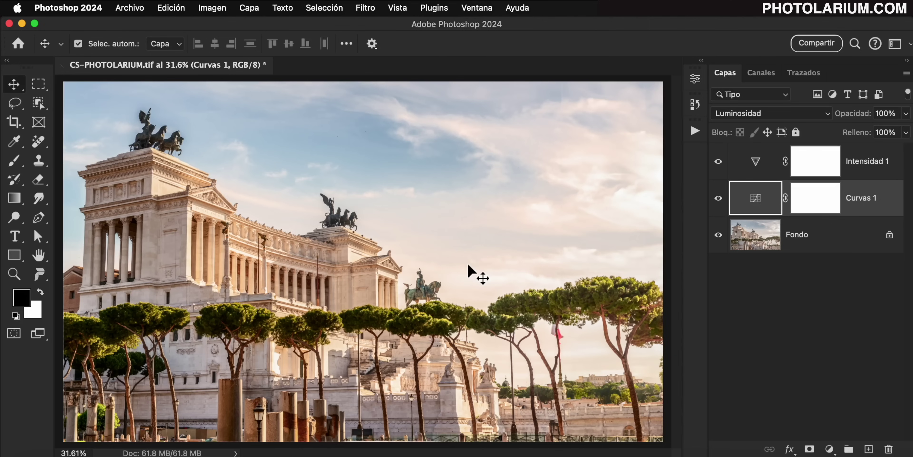
# - Lower Curvas 1 opacity to 72% and Intensidad 1 to 60%, comparing against Fondo
pyautogui.click(774, 162)
pyautogui.click(769, 199)
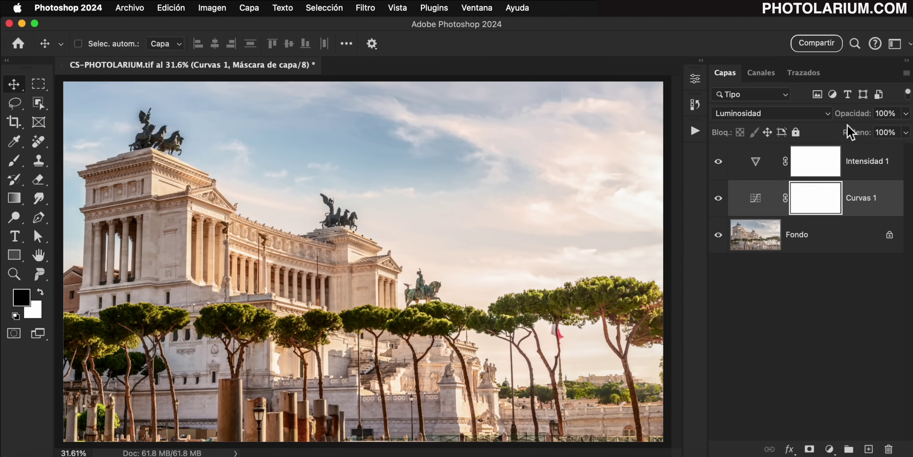
pyautogui.moveTo(854, 115); pyautogui.dragTo(830, 122)
pyautogui.click(772, 170)
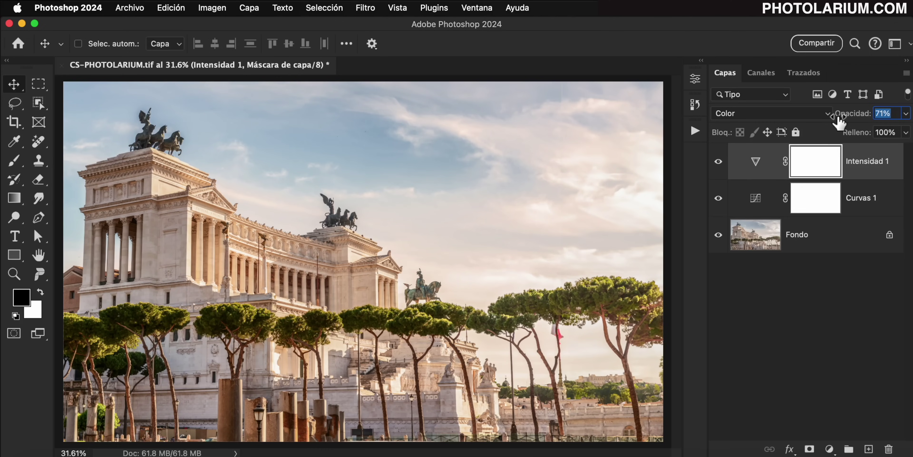
pyautogui.keyDown('alt'); pyautogui.click(718, 234); pyautogui.keyUp('alt')
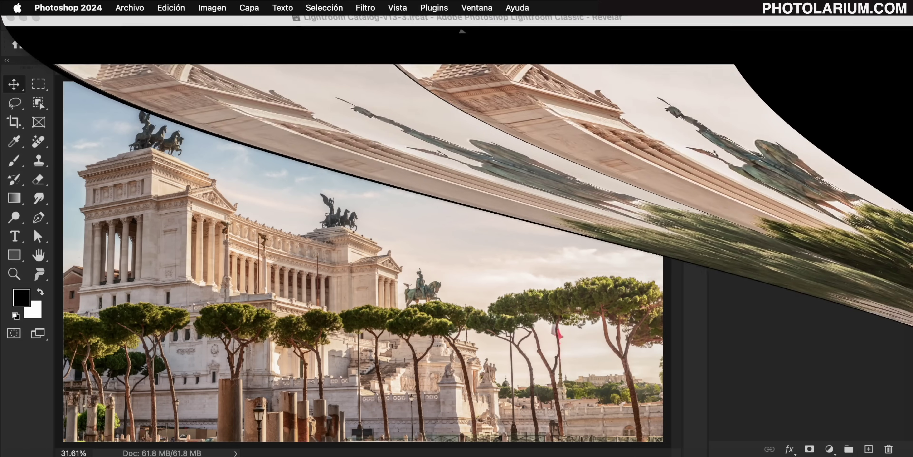
pyautogui.moveTo(810, 249)
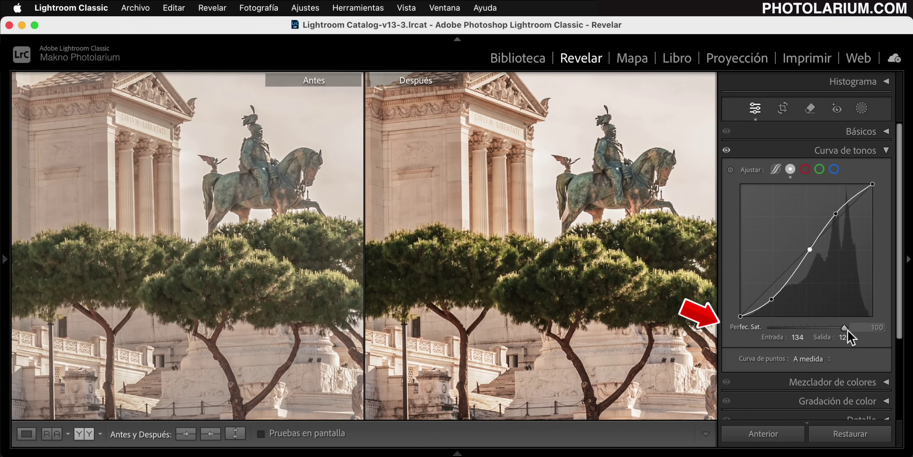
# - Drop the Lightroom tone curve's Perfec. Sat. to 0, then raise it to 49
pyautogui.moveTo(845, 328); pyautogui.dragTo(770, 326)
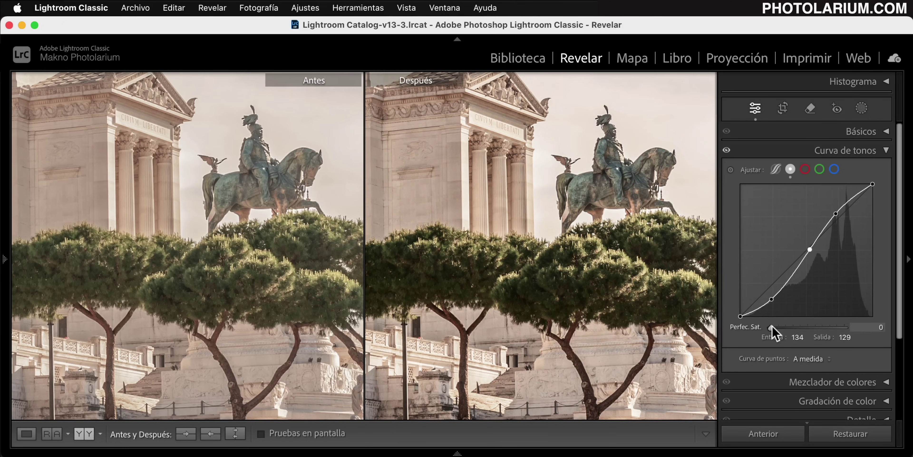
pyautogui.moveTo(773, 326); pyautogui.dragTo(809, 328)
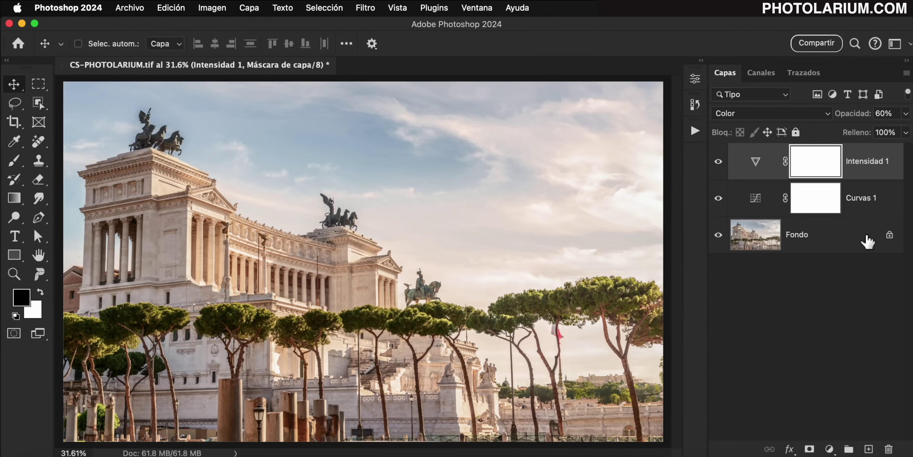
# - Hide the Curvas 1 and Intensidad 1 adjustments and convert Fondo into a smart object
pyautogui.click(866, 240)
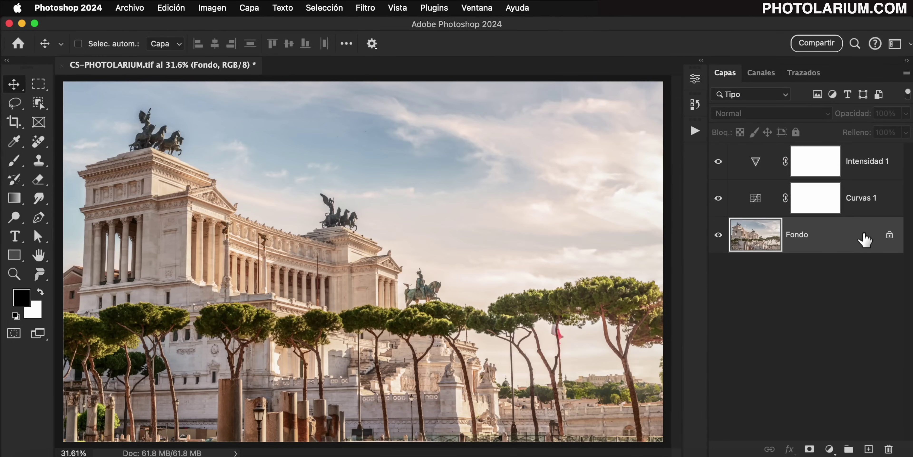
pyautogui.click(719, 197)
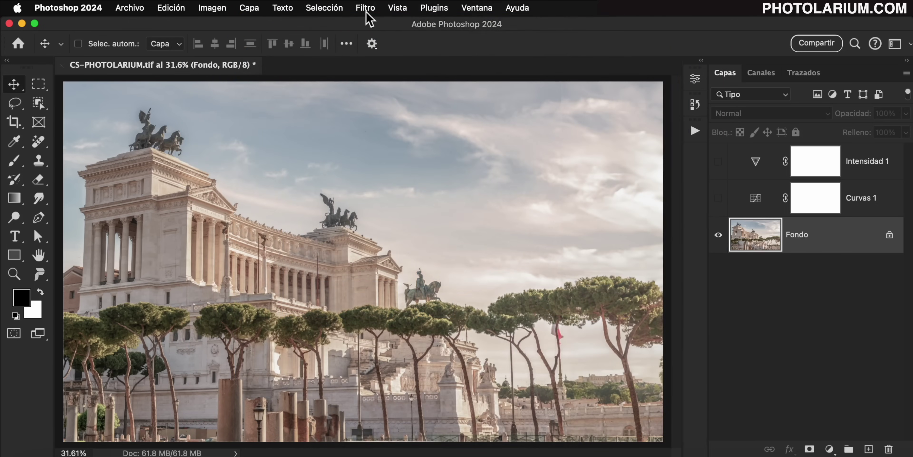
pyautogui.click(365, 8)
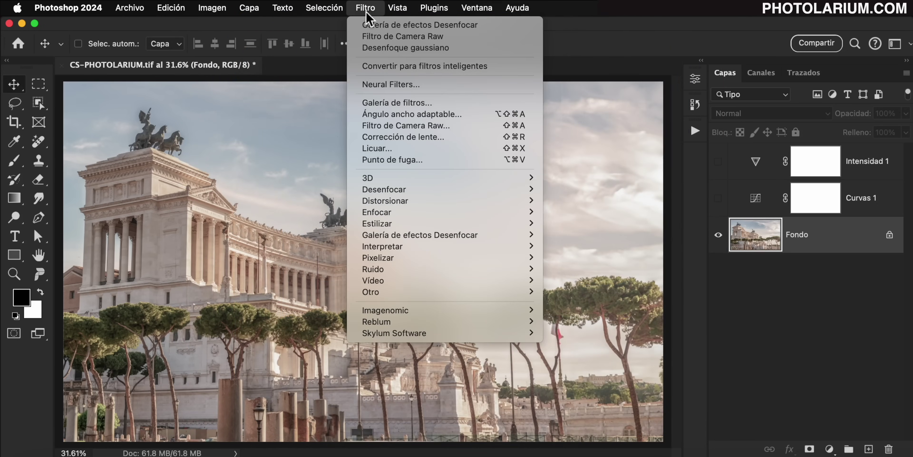
pyautogui.click(520, 69)
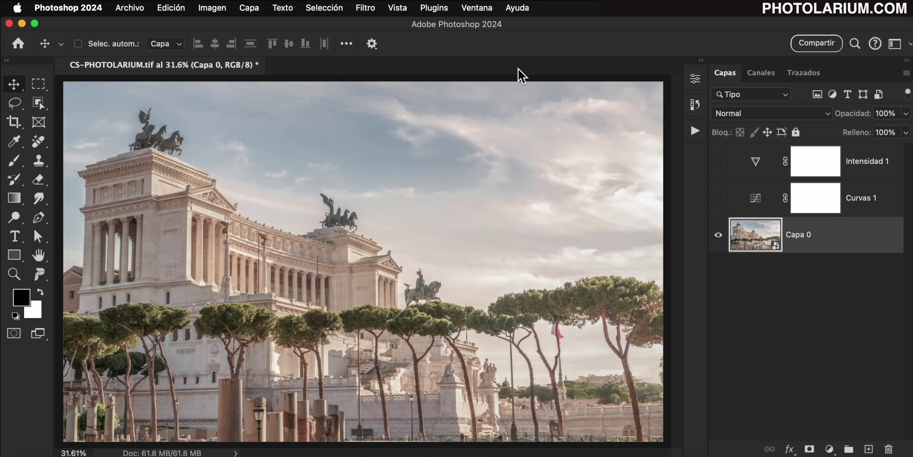
pyautogui.click(367, 9)
# - Open the Camera Raw filter and drag the point curve into a steep S shape
pyautogui.click(484, 128)
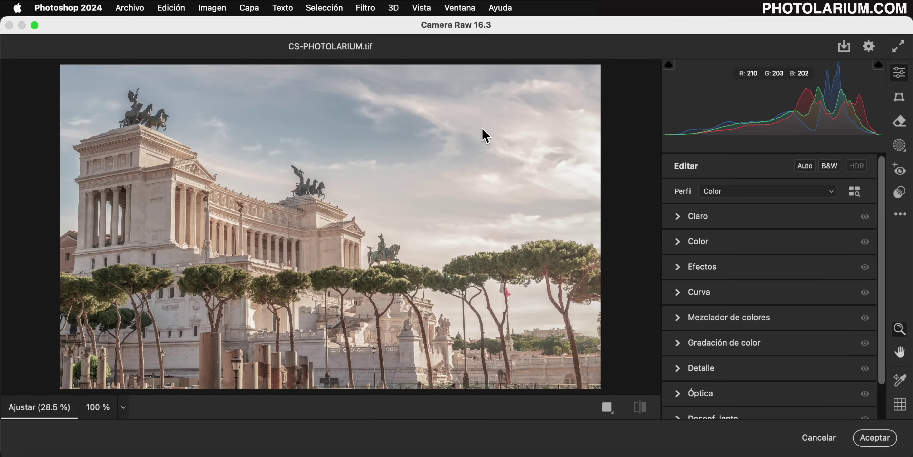
pyautogui.click(679, 292)
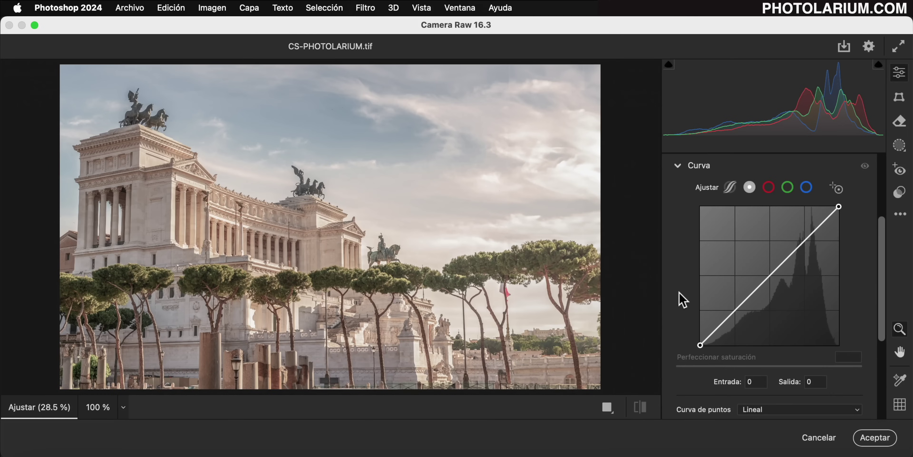
pyautogui.moveTo(740, 317); pyautogui.dragTo(736, 328)
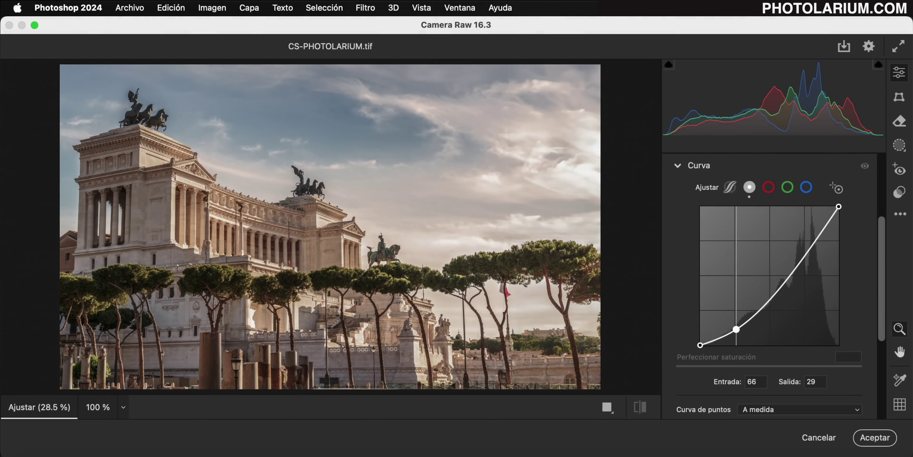
pyautogui.moveTo(770, 297); pyautogui.dragTo(768, 280)
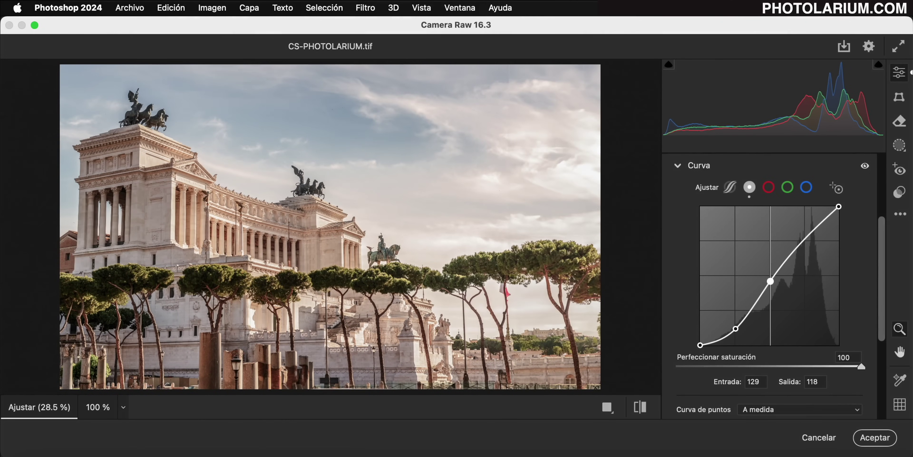
pyautogui.moveTo(800, 250); pyautogui.dragTo(800, 235)
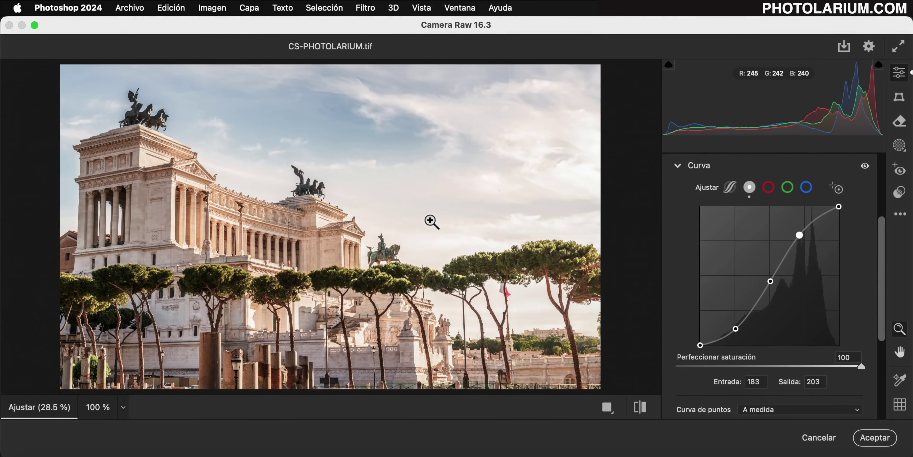
# - Zoom the preview in and compare side-by-side Antes/Después views centred on the trees
pyautogui.moveTo(298, 229); pyautogui.dragTo(361, 268)
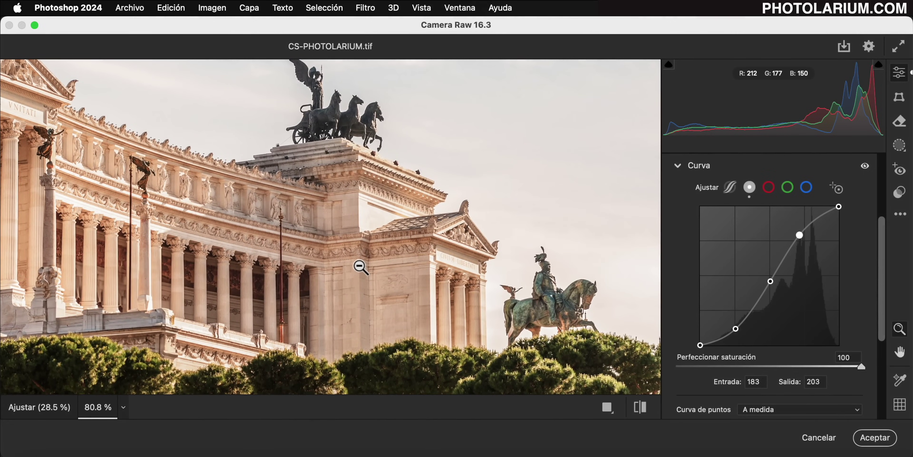
pyautogui.click(641, 408)
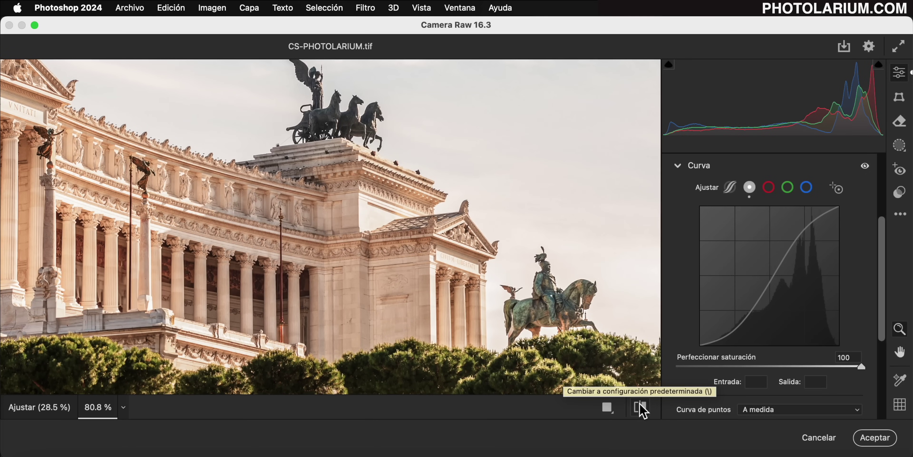
pyautogui.click(642, 408)
pyautogui.click(608, 407)
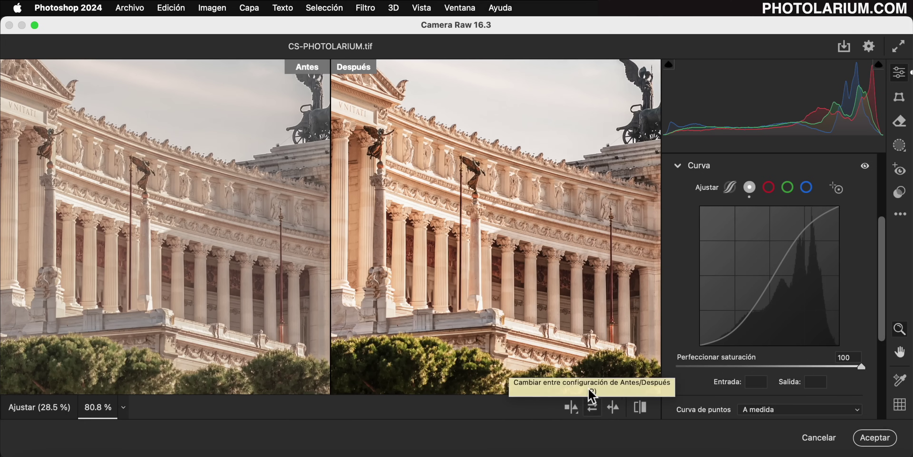
pyautogui.moveTo(571, 375)
pyautogui.mouseDown()
pyautogui.moveTo(421, 203)
pyautogui.moveTo(469, 193)
pyautogui.mouseUp()
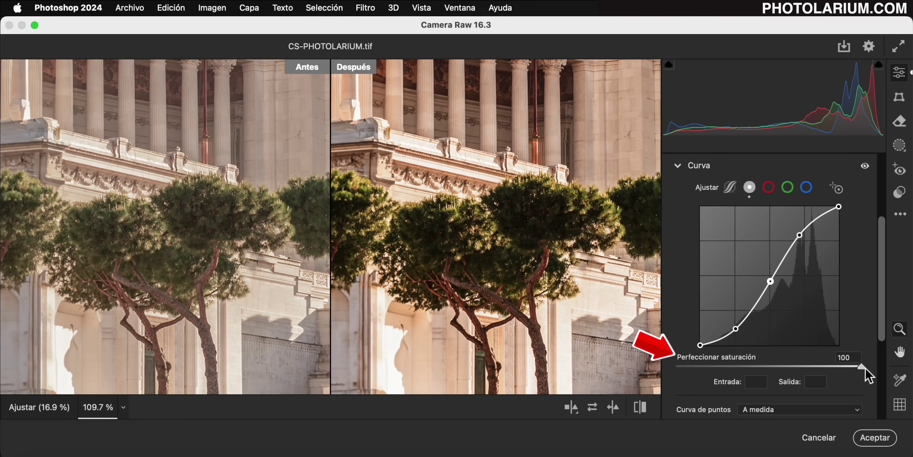
# - Set the curve's refine saturation to 0 and lift the shadow point to 62/43
pyautogui.moveTo(864, 367); pyautogui.dragTo(796, 366)
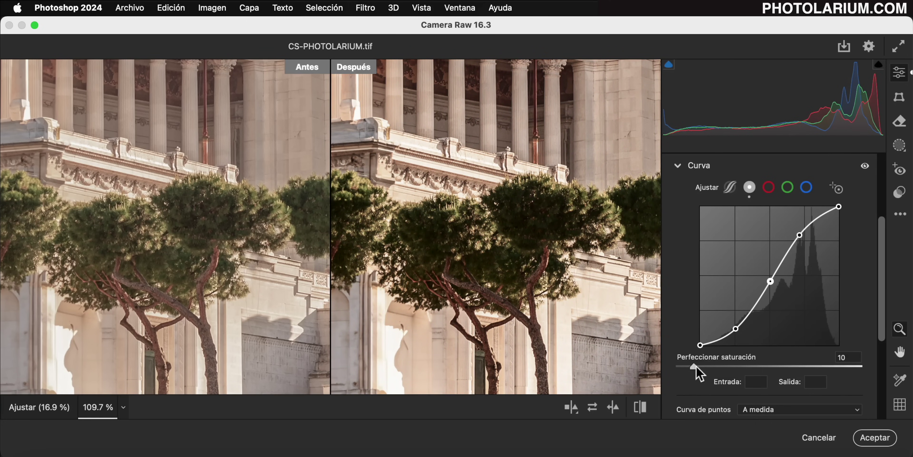
pyautogui.moveTo(736, 329); pyautogui.dragTo(734, 322)
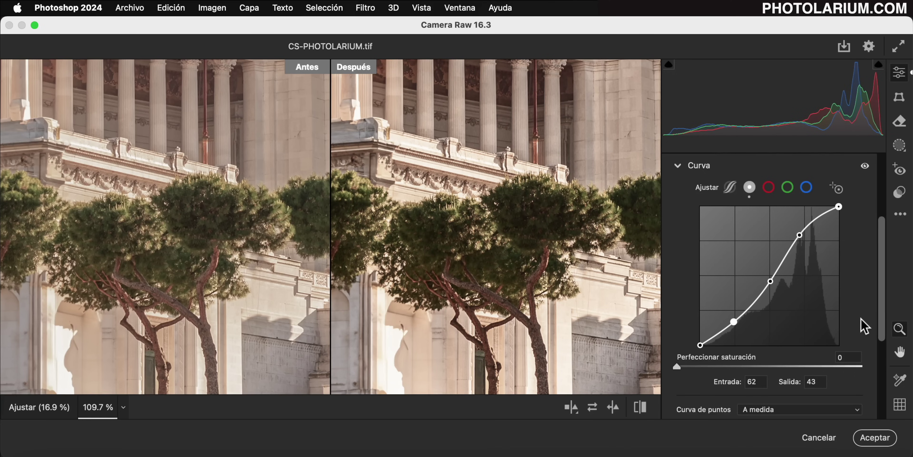
pyautogui.scroll(5, 864, 326)
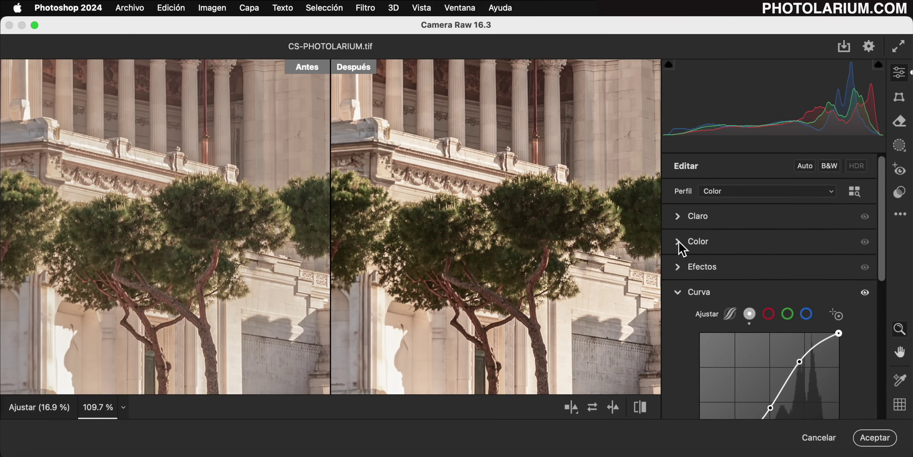
# - Try a global Saturación boost in Camera Raw's Color panel, then reset it to 0
pyautogui.click(678, 241)
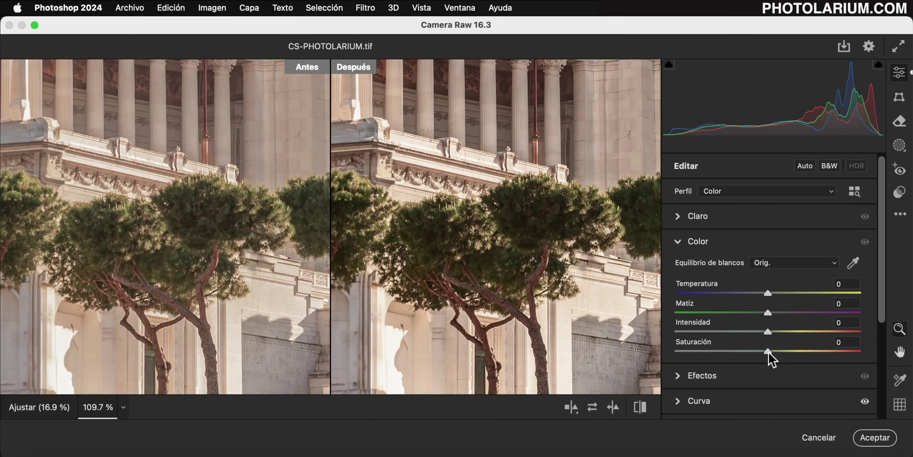
pyautogui.moveTo(769, 351); pyautogui.dragTo(798, 353)
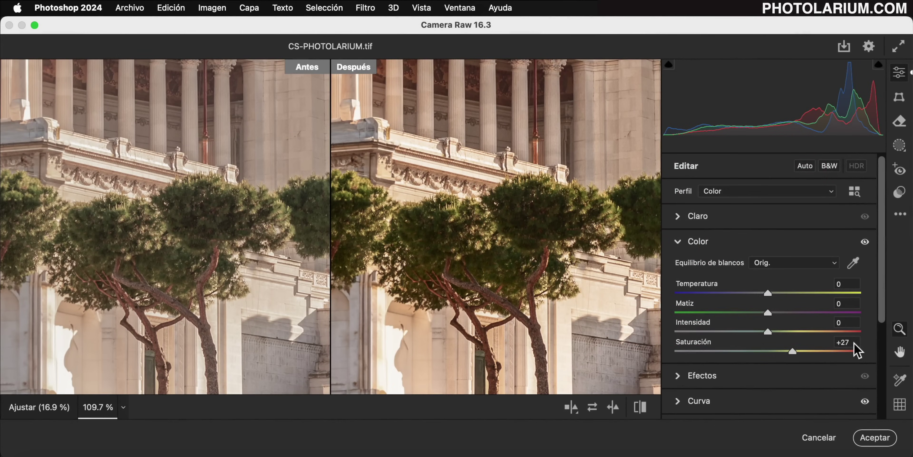
pyautogui.click(852, 342)
pyautogui.write('0')
pyautogui.press('Return')
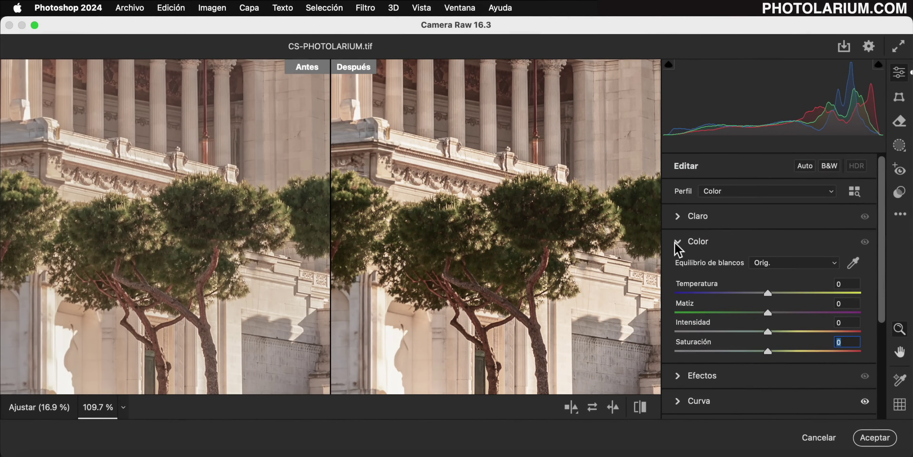
pyautogui.click(677, 243)
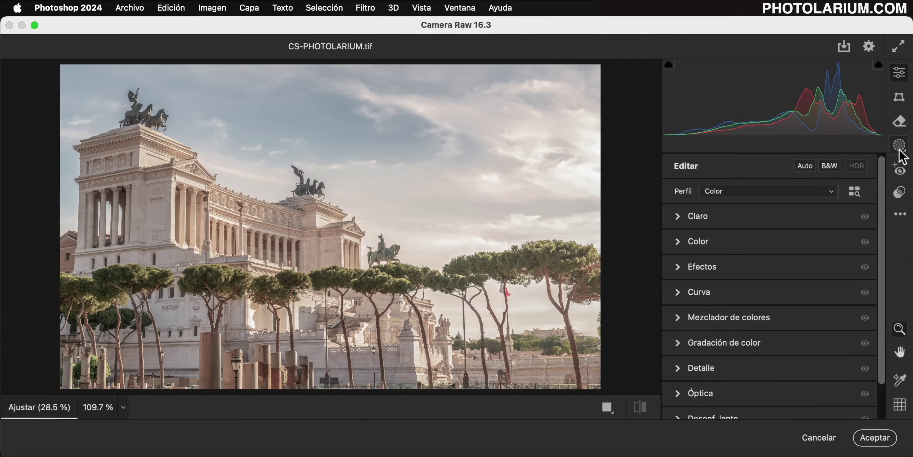
# - Create a Pincel brush mask at size 41 and paint it over almost the whole photo
pyautogui.click(900, 148)
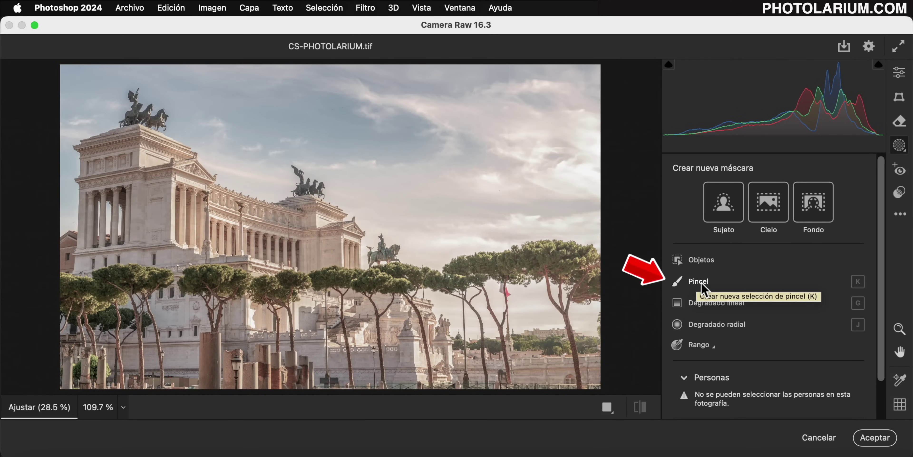
pyautogui.click(700, 281)
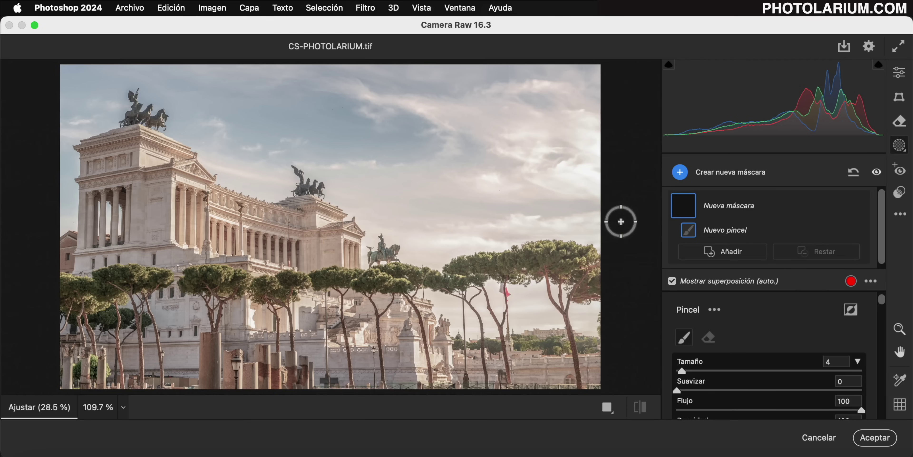
pyautogui.scroll(-1, 805, 306)
pyautogui.scroll(-2, 803, 300)
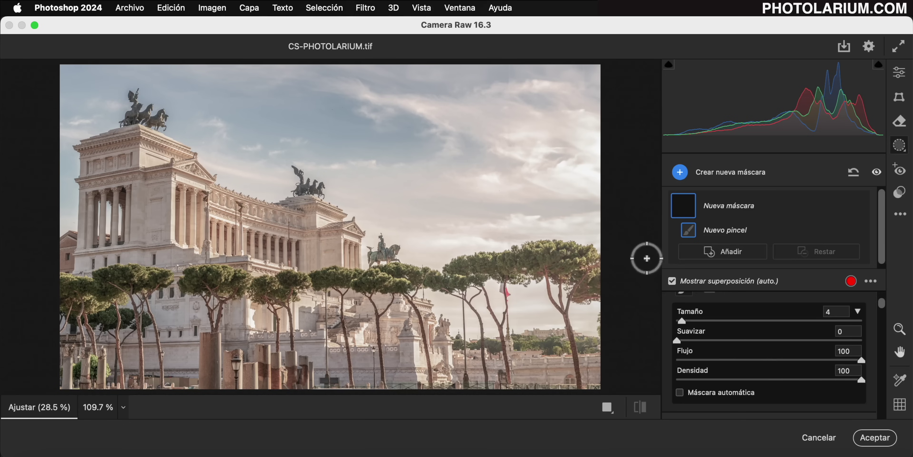
pyautogui.moveTo(682, 321); pyautogui.dragTo(750, 321)
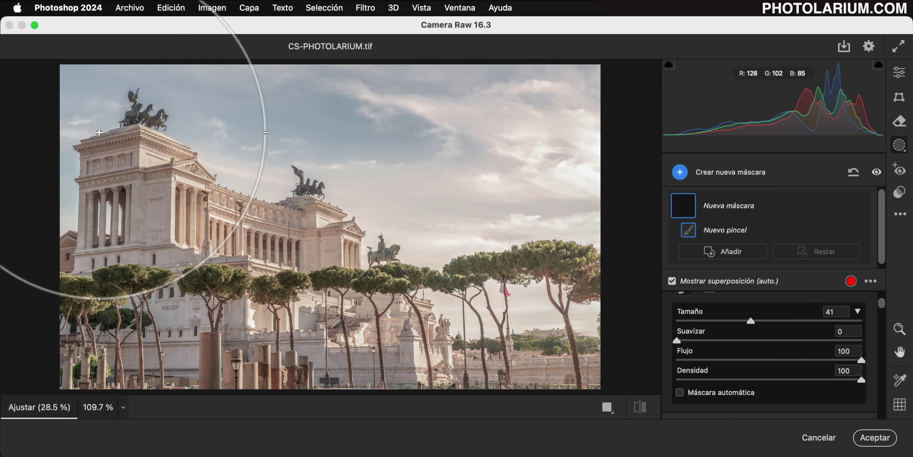
pyautogui.click(184, 133)
pyautogui.moveTo(184, 133)
pyautogui.mouseDown()
pyautogui.moveTo(587, 142)
pyautogui.moveTo(438, 302)
pyautogui.moveTo(71, 248)
pyautogui.moveTo(209, 344)
pyautogui.moveTo(642, 330)
pyautogui.mouseUp()
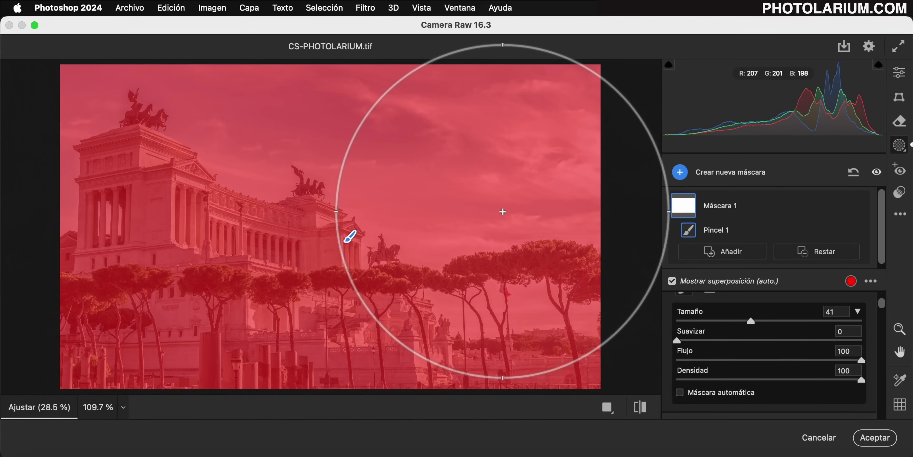
pyautogui.moveTo(771, 230)
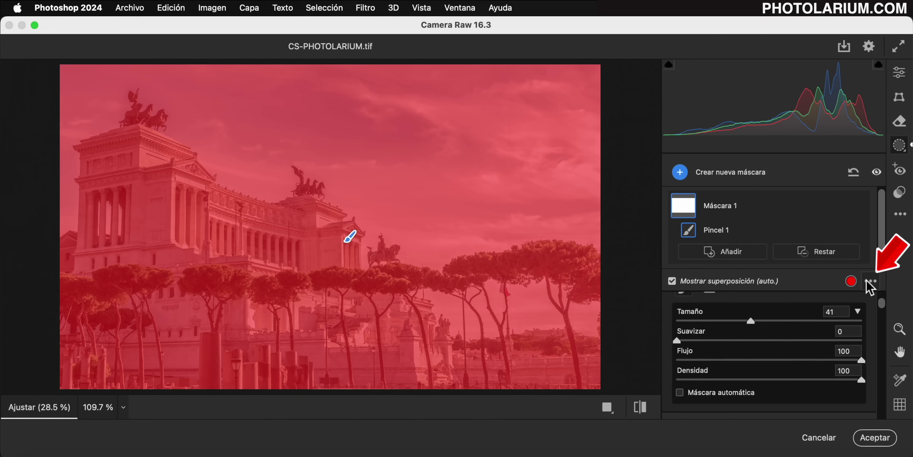
# - Preview the mask as Blanco sobre negro, then return to Superposición de colores
pyautogui.click(870, 281)
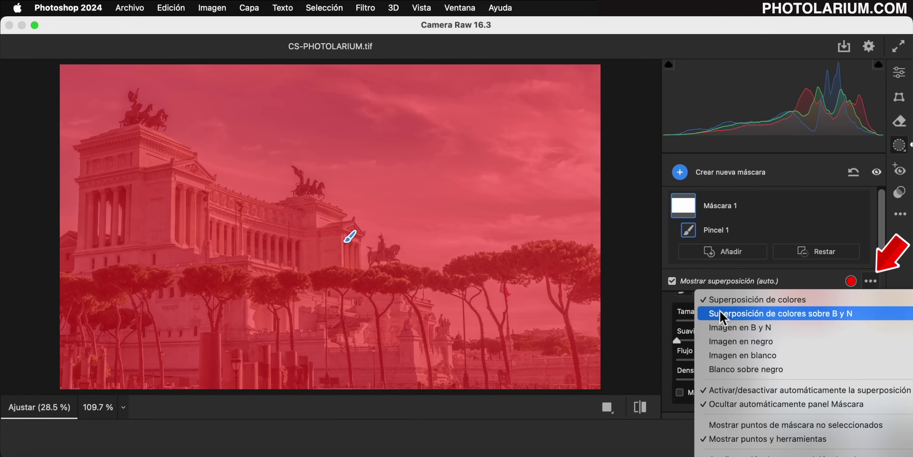
pyautogui.click(745, 369)
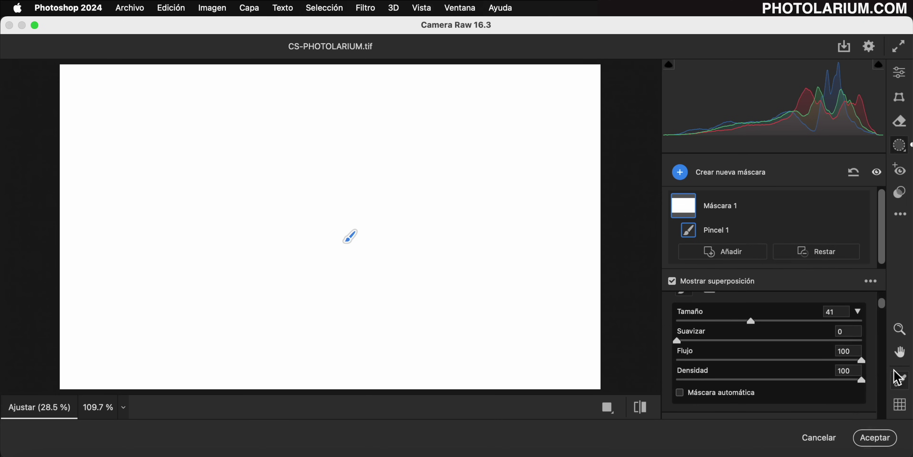
pyautogui.click(871, 280)
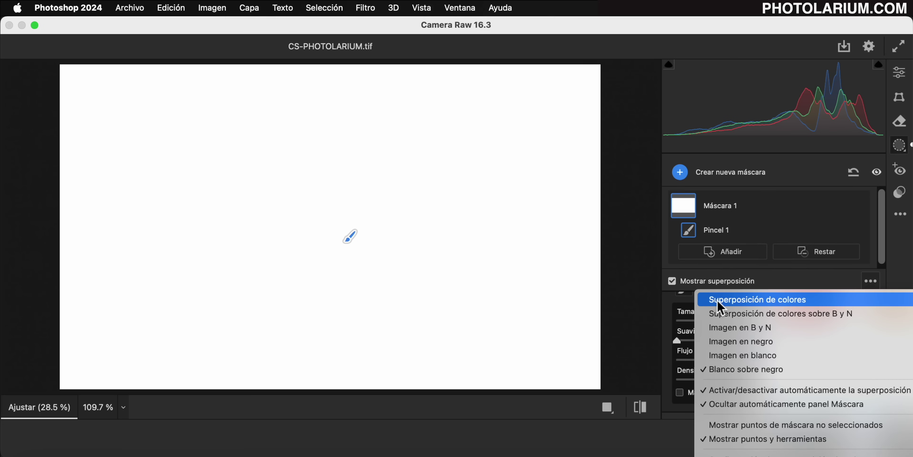
pyautogui.click(719, 300)
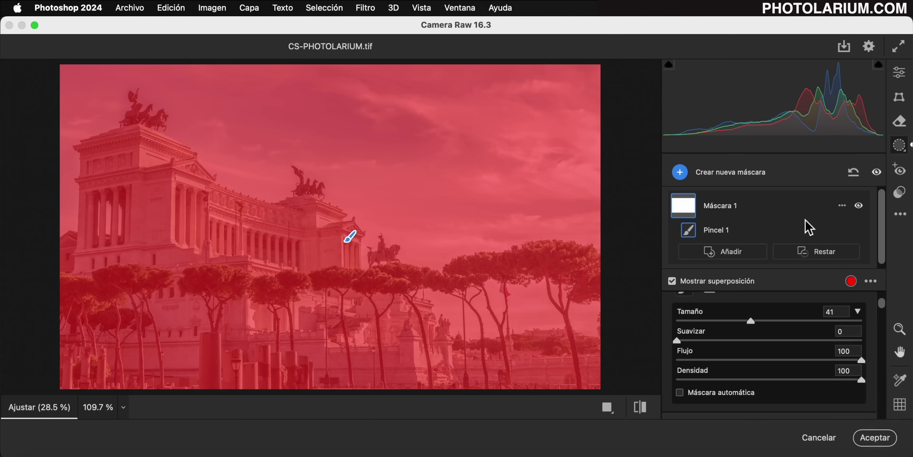
# - Delete Máscara 1 and paint a new Pincel mask with Máscara automática enabled
pyautogui.press('Delete')
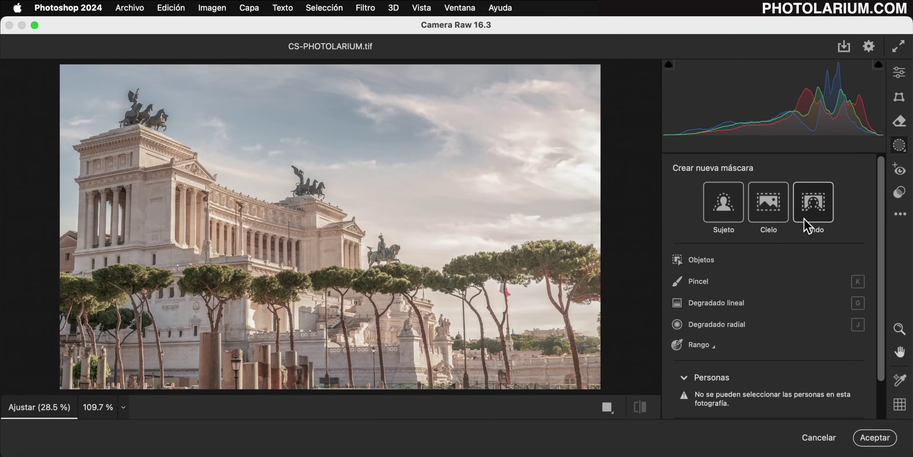
pyautogui.click(711, 281)
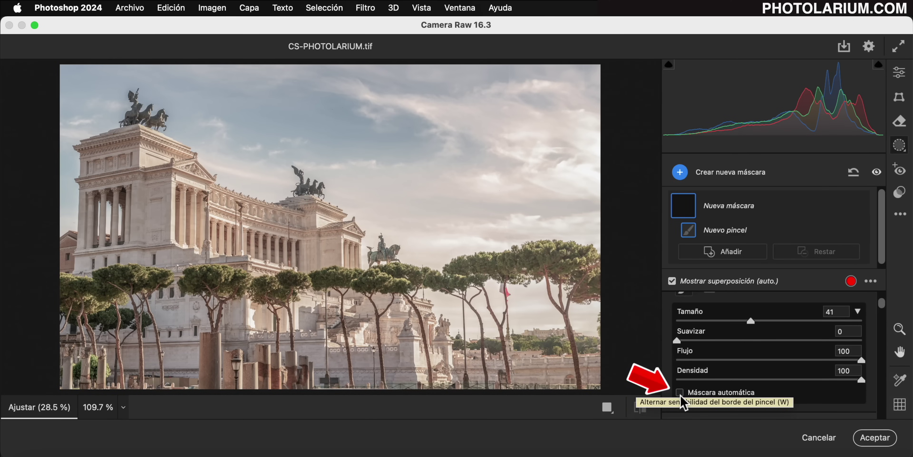
pyautogui.click(680, 392)
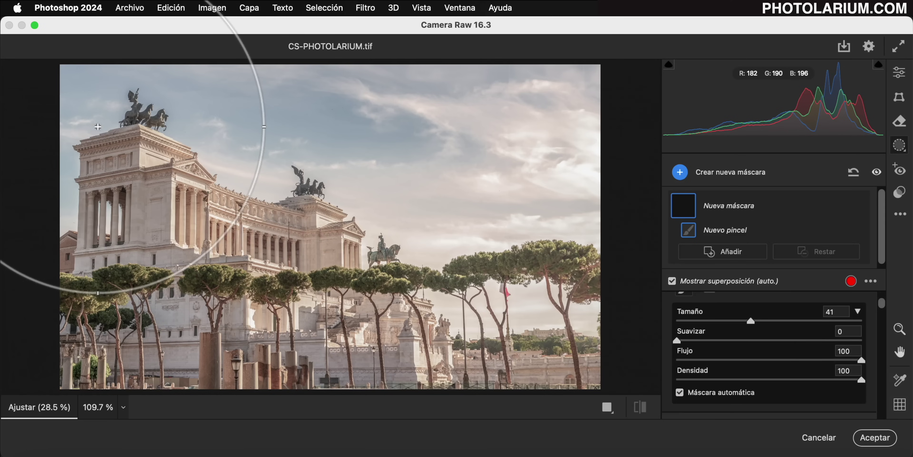
pyautogui.moveTo(98, 126)
pyautogui.mouseDown()
pyautogui.moveTo(50, 291)
pyautogui.moveTo(90, 217)
pyautogui.moveTo(550, 244)
pyautogui.moveTo(220, 169)
pyautogui.moveTo(287, 220)
pyautogui.moveTo(260, 265)
pyautogui.mouseUp()
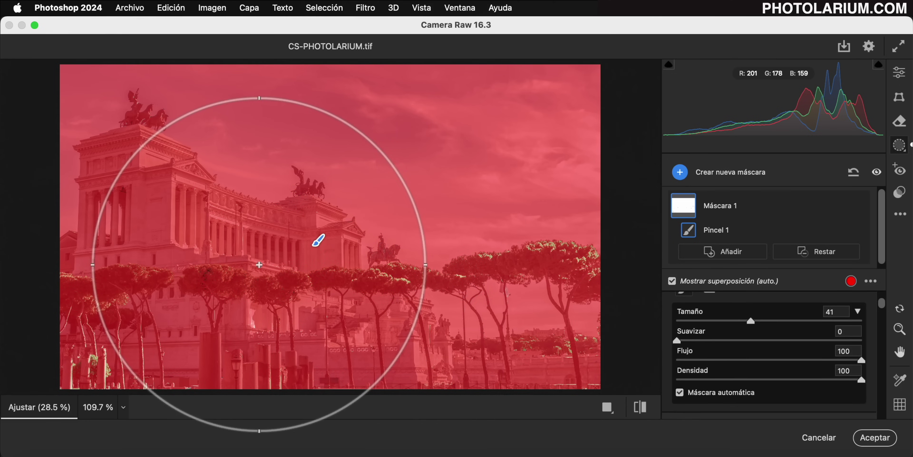
# - Preview the auto mask as Blanco sobre negro, then delete it
pyautogui.moveTo(766, 206)
pyautogui.click(872, 281)
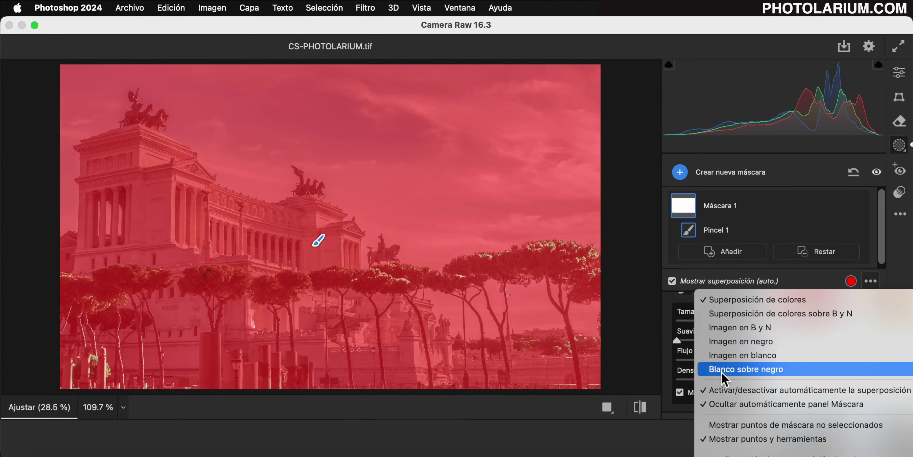
pyautogui.click(723, 370)
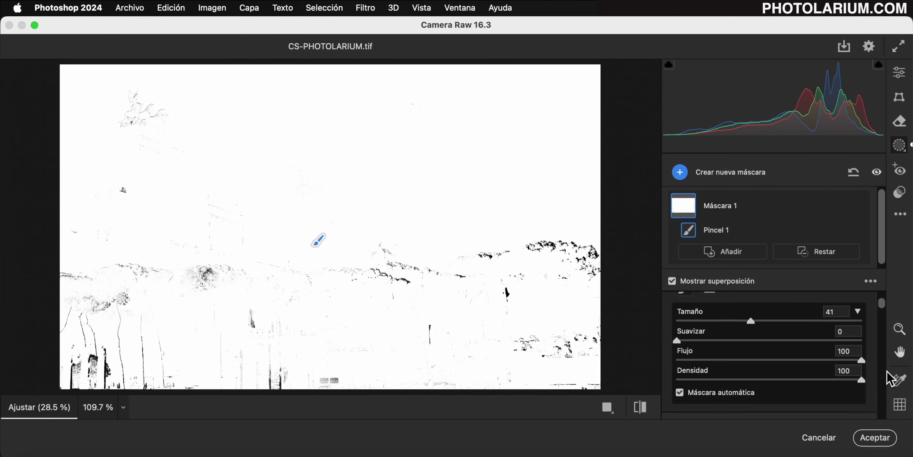
pyautogui.press('Delete')
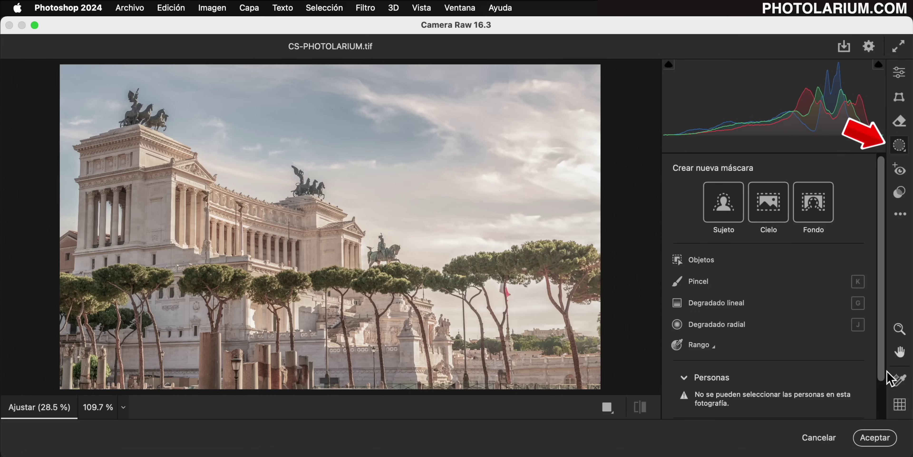
# - Paint a new Pincel mask without Máscara automática over the whole photo, shown with red overlay
pyautogui.click(699, 282)
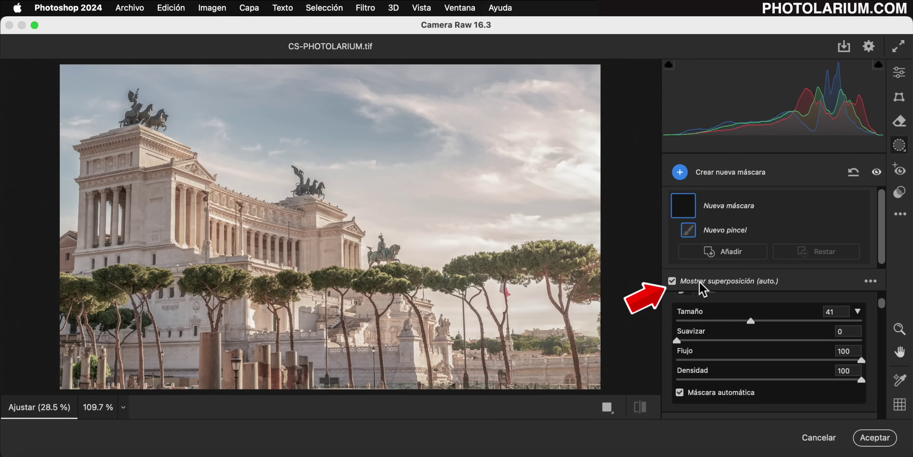
pyautogui.click(703, 394)
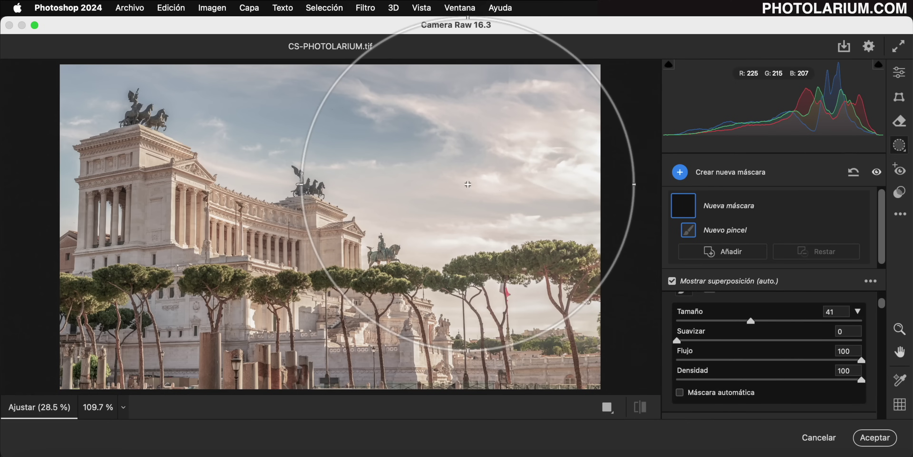
pyautogui.moveTo(561, 153)
pyautogui.mouseDown()
pyautogui.moveTo(84, 136)
pyautogui.moveTo(610, 296)
pyautogui.mouseUp()
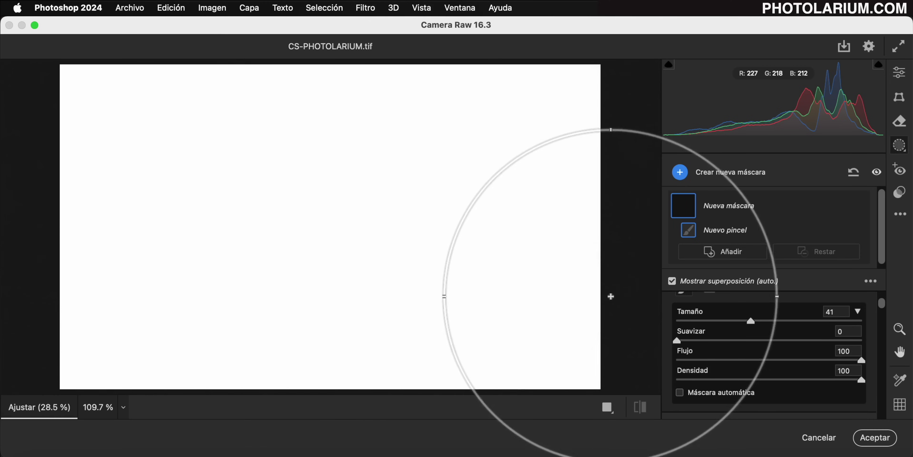
pyautogui.click(871, 280)
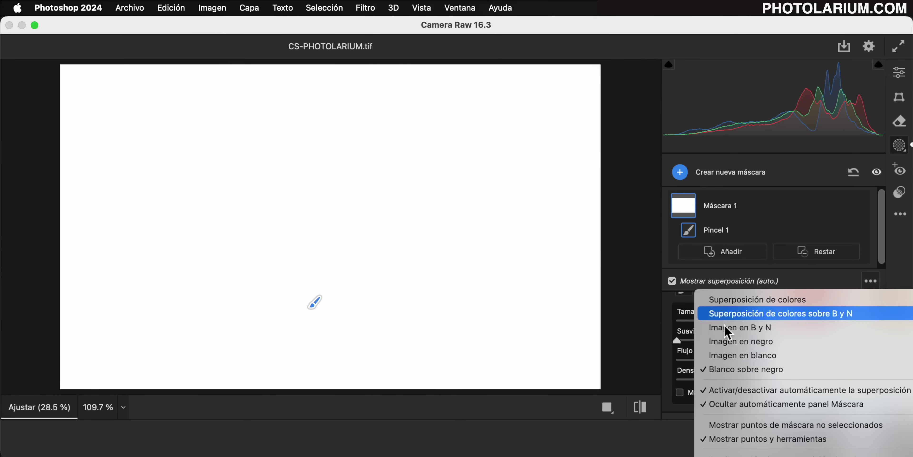
pyautogui.click(729, 302)
# - Shape the mask's tone curve into an S-curve
pyautogui.scroll(-5, 826, 333)
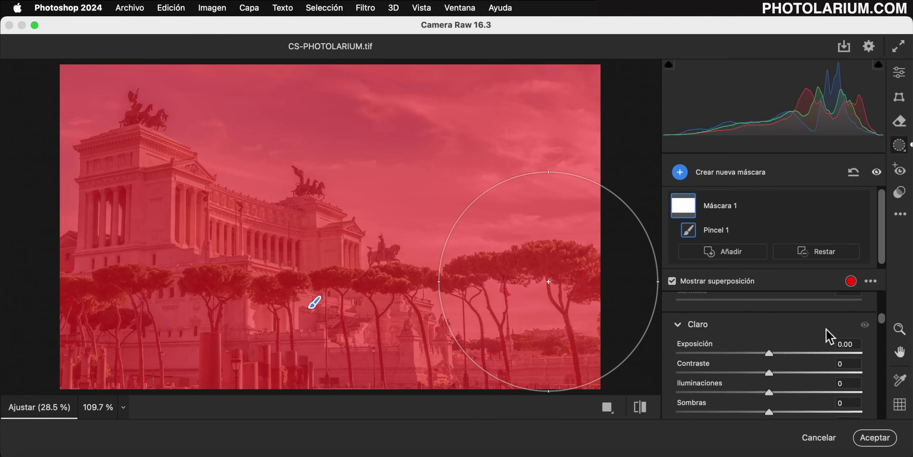
pyautogui.scroll(-5, 826, 333)
pyautogui.scroll(-5, 826, 335)
pyautogui.scroll(-5, 826, 333)
pyautogui.scroll(-5, 824, 332)
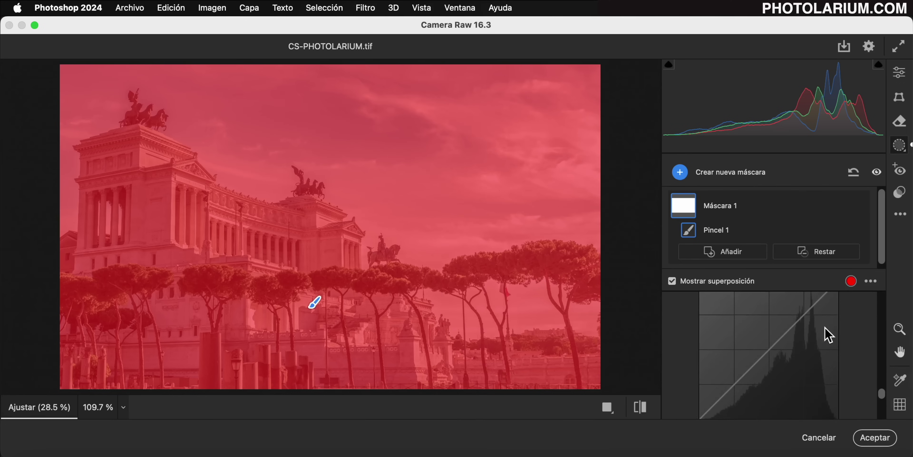
pyautogui.scroll(-3, 815, 312)
pyautogui.scroll(-3, 819, 321)
pyautogui.click(740, 379)
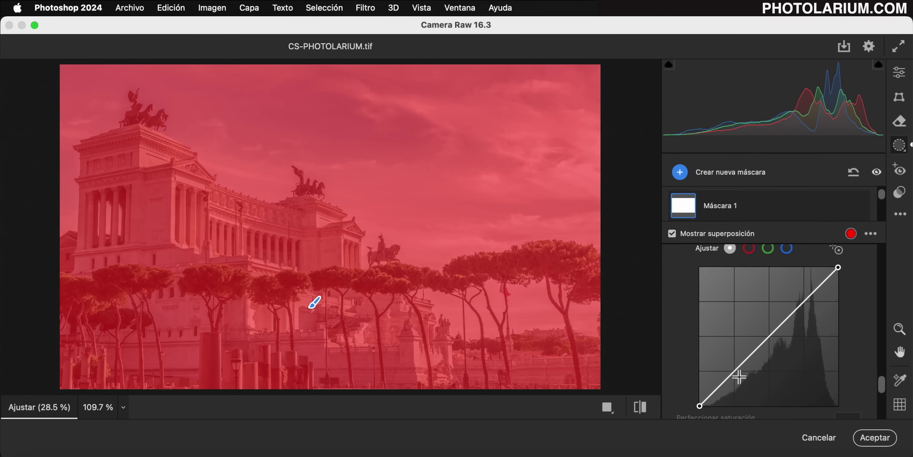
pyautogui.moveTo(740, 379); pyautogui.dragTo(728, 378)
pyautogui.moveTo(786, 341); pyautogui.dragTo(768, 323)
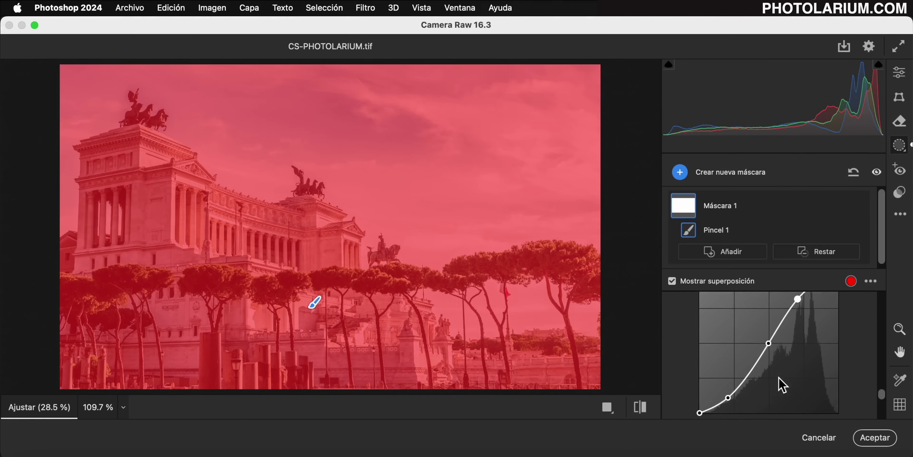
pyautogui.moveTo(807, 293); pyautogui.dragTo(780, 298)
# - Hide the mask overlay and set Perfeccionar saturación to 0
pyautogui.scroll(-2, 881, 404)
pyautogui.scroll(-1, 880, 398)
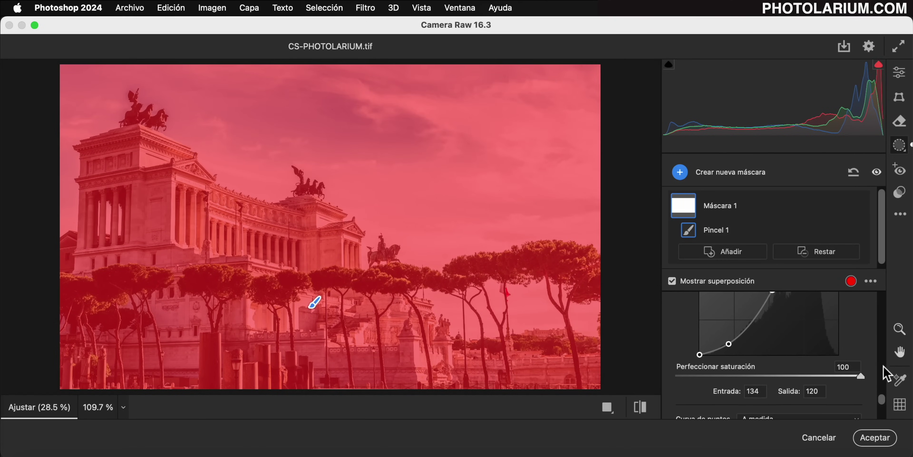
pyautogui.click(672, 281)
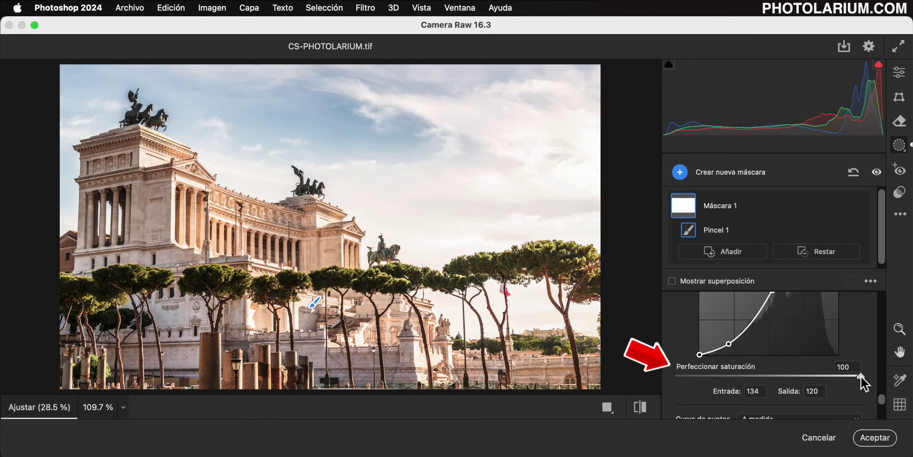
pyautogui.moveTo(860, 376); pyautogui.dragTo(669, 375)
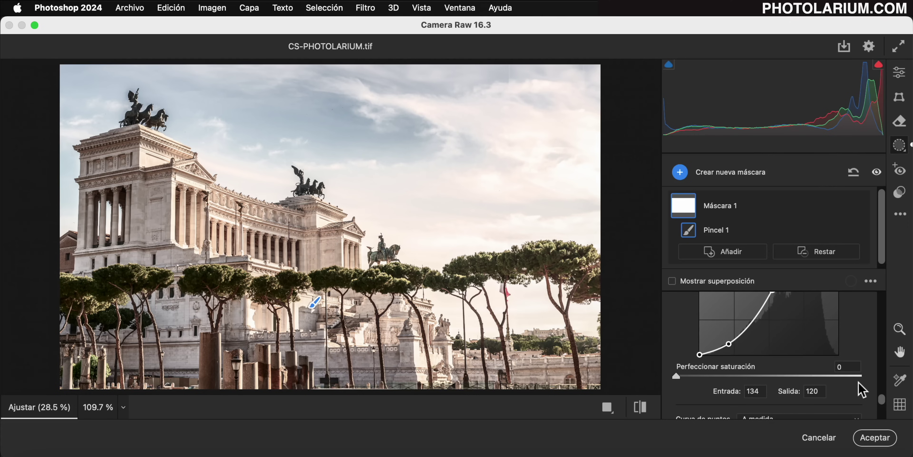
# - Rename Máscara 1 to 'Contraste'
pyautogui.click(843, 205)
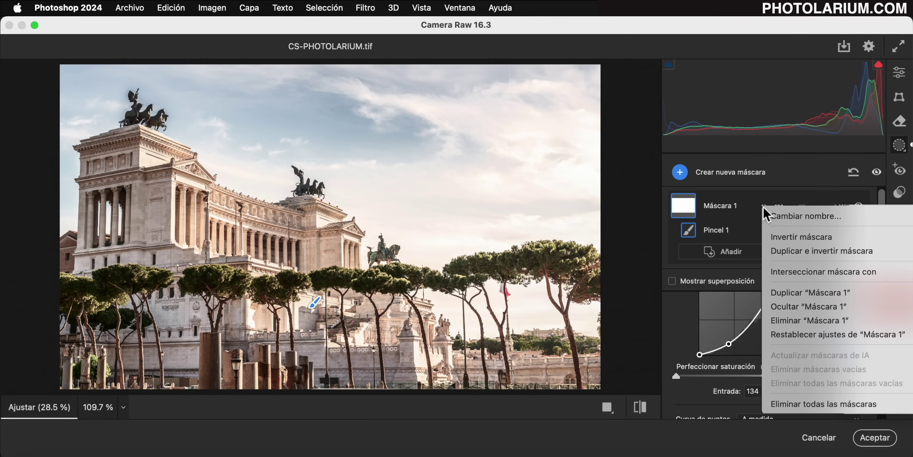
pyautogui.click(808, 213)
pyautogui.write('Contraste')
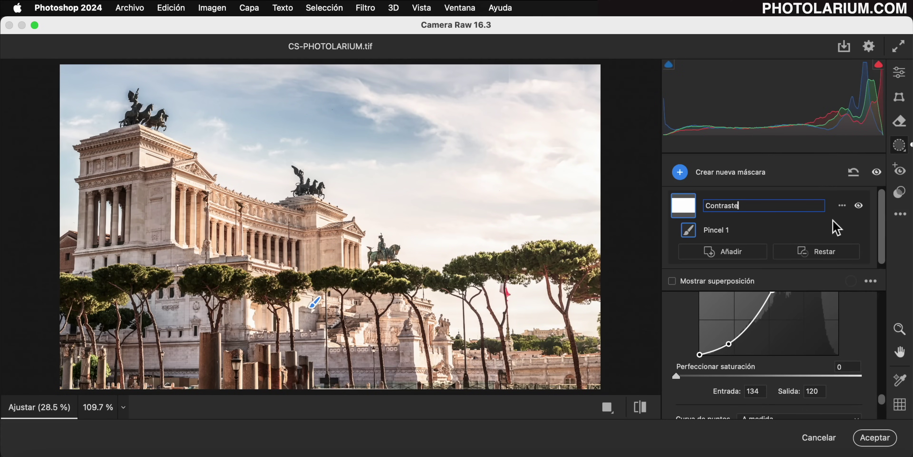
pyautogui.press('Return')
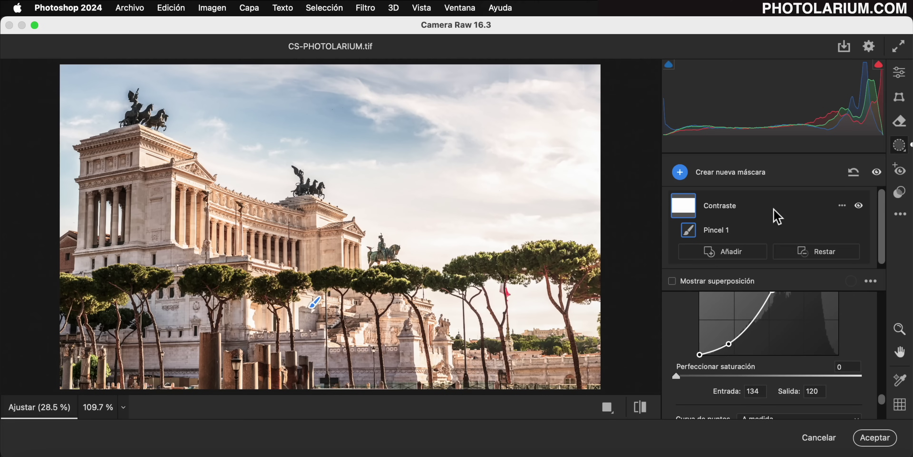
# - Add a second Pincel mask covering the whole photo with Saturación at +81
pyautogui.click(680, 173)
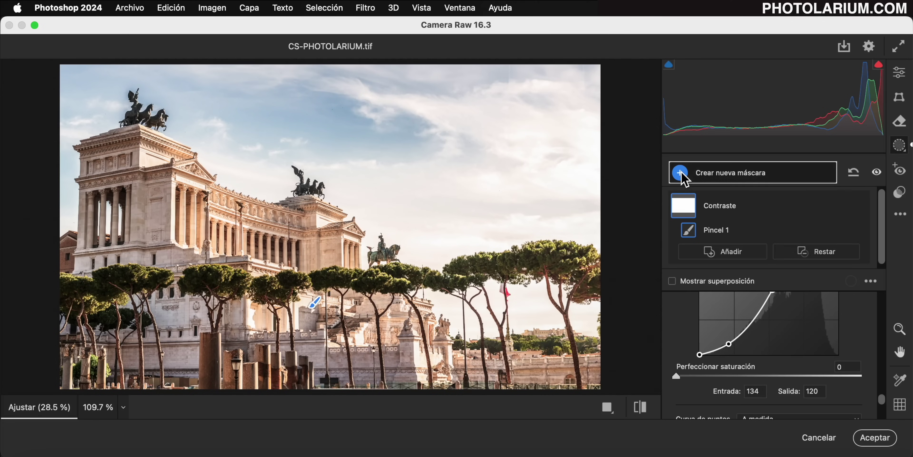
pyautogui.click(716, 260)
pyautogui.moveTo(563, 105)
pyautogui.mouseDown()
pyautogui.moveTo(505, 188)
pyautogui.moveTo(41, 387)
pyautogui.mouseUp()
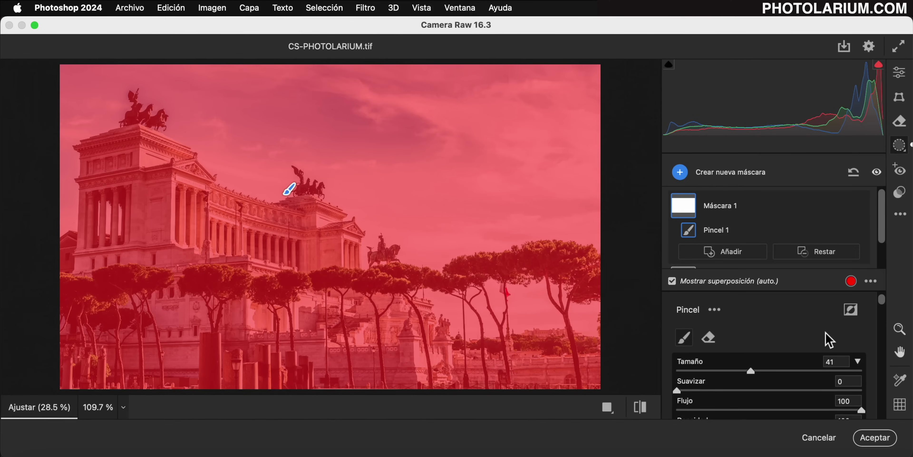
pyautogui.scroll(-5, 826, 338)
pyautogui.scroll(-5, 826, 338)
pyautogui.scroll(-5, 826, 339)
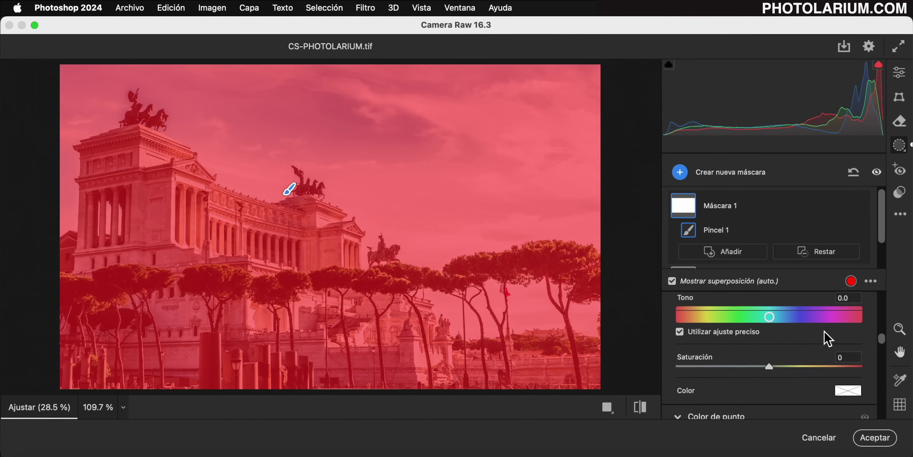
pyautogui.scroll(-3, 826, 339)
pyautogui.moveTo(770, 333); pyautogui.dragTo(827, 336)
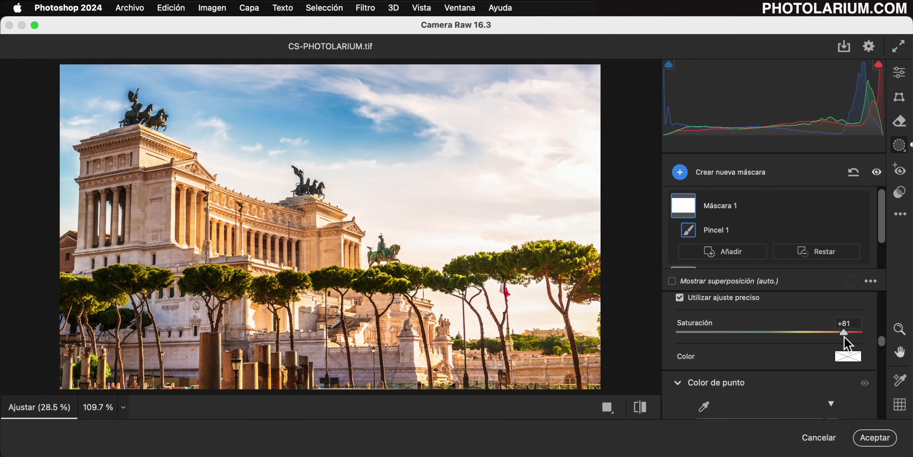
# - Rename the new mask to 'Saturacion'
pyautogui.scroll(-1, 844, 336)
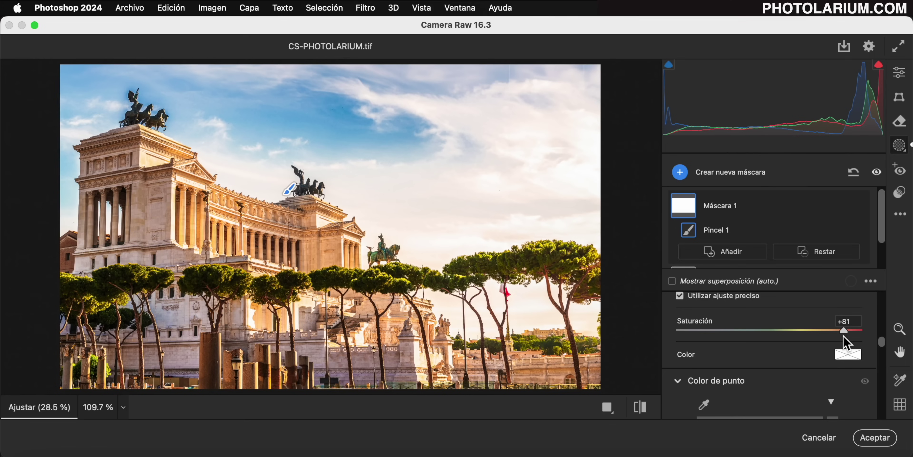
pyautogui.rightClick(867, 207)
pyautogui.click(868, 213)
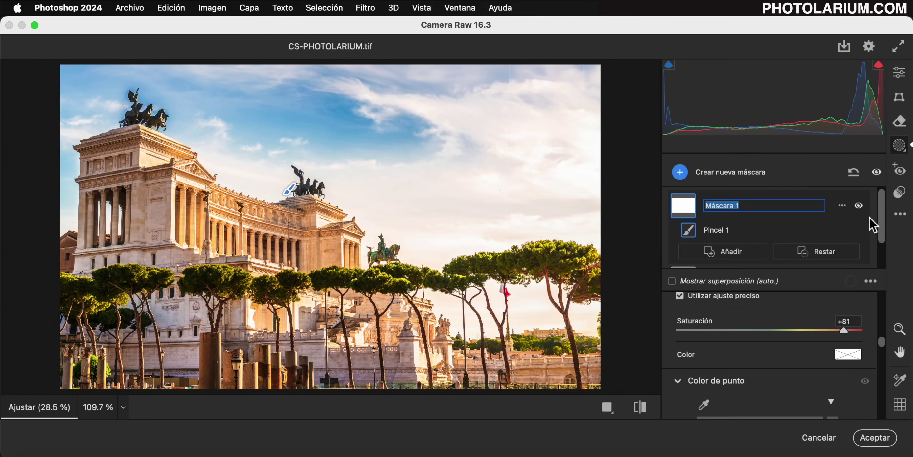
pyautogui.write('Saturacion')
pyautogui.press('Return')
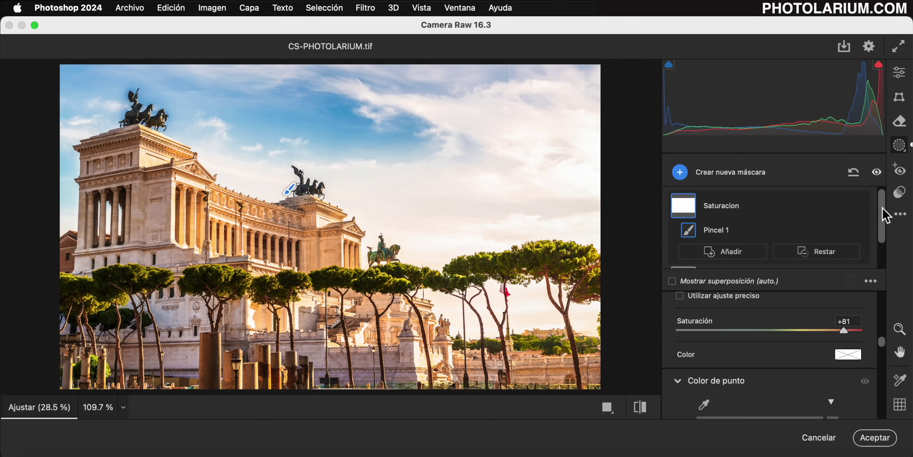
pyautogui.moveTo(882, 214)
pyautogui.mouseDown()
pyautogui.moveTo(882, 236)
pyautogui.moveTo(882, 217)
pyautogui.mouseUp()
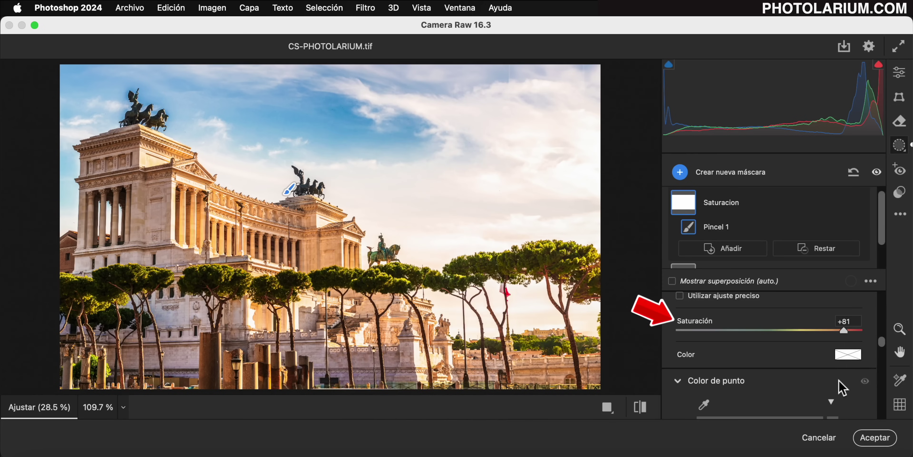
# - Lower the Contraste mask's Cantidad to 36
pyautogui.scroll(3, 843, 387)
pyautogui.scroll(3, 843, 387)
pyautogui.scroll(3, 843, 386)
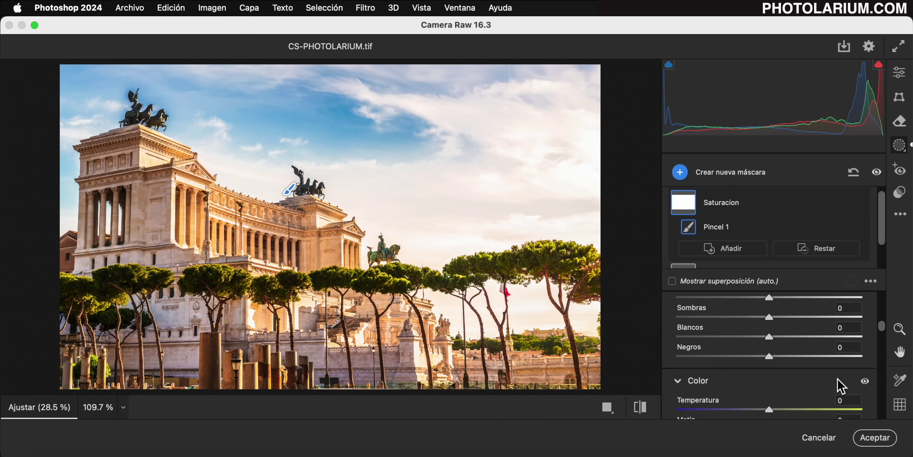
pyautogui.scroll(3, 842, 387)
pyautogui.scroll(3, 842, 386)
pyautogui.scroll(3, 843, 386)
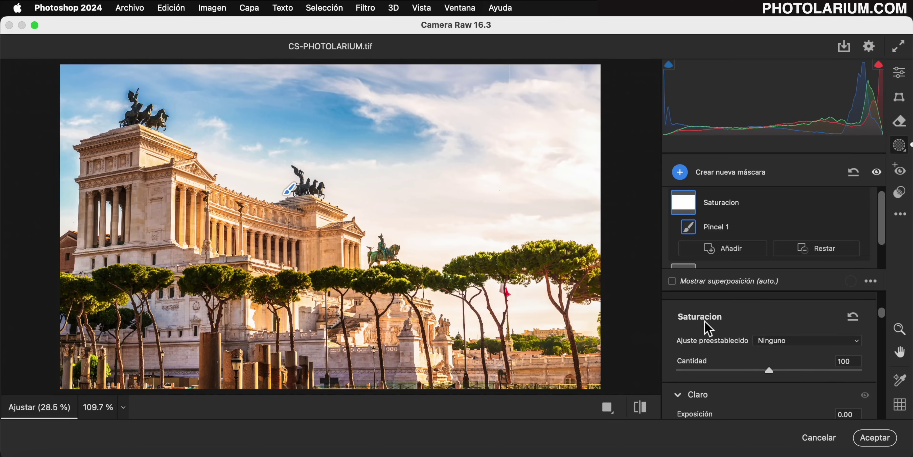
pyautogui.scroll(-1, 842, 244)
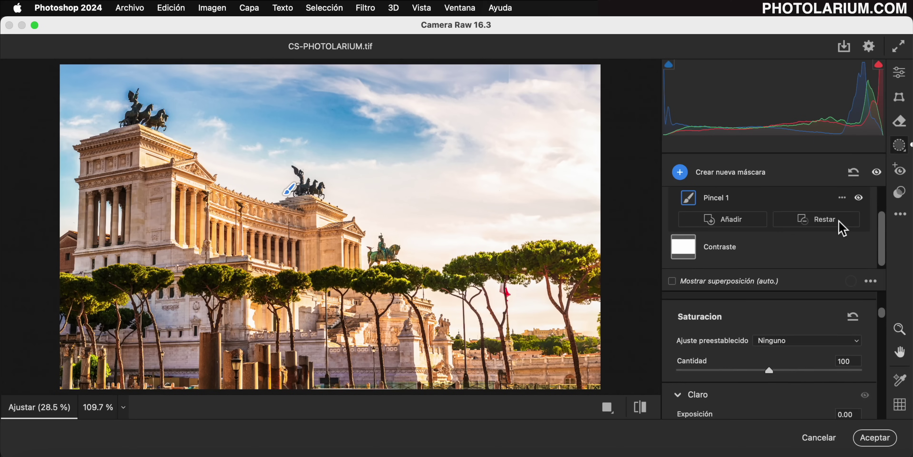
pyautogui.click(829, 245)
pyautogui.scroll(-2, 830, 359)
pyautogui.scroll(-3, 836, 355)
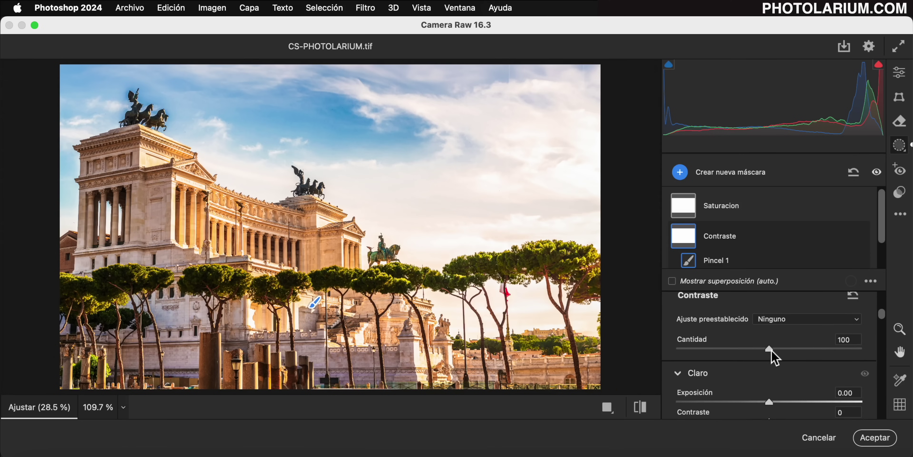
pyautogui.moveTo(769, 349)
pyautogui.mouseDown()
pyautogui.moveTo(704, 349)
pyautogui.moveTo(713, 350)
pyautogui.mouseUp()
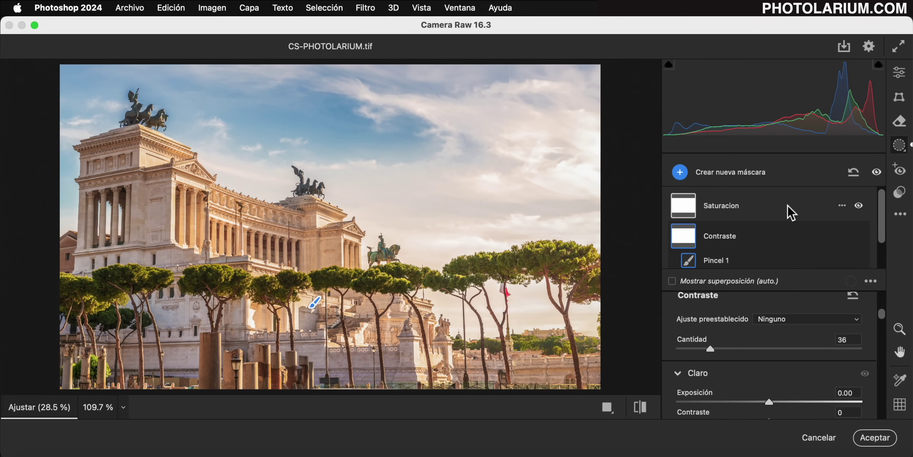
# - Lower the Saturacion mask's Cantidad to 56
pyautogui.click(790, 213)
pyautogui.scroll(-5, 822, 365)
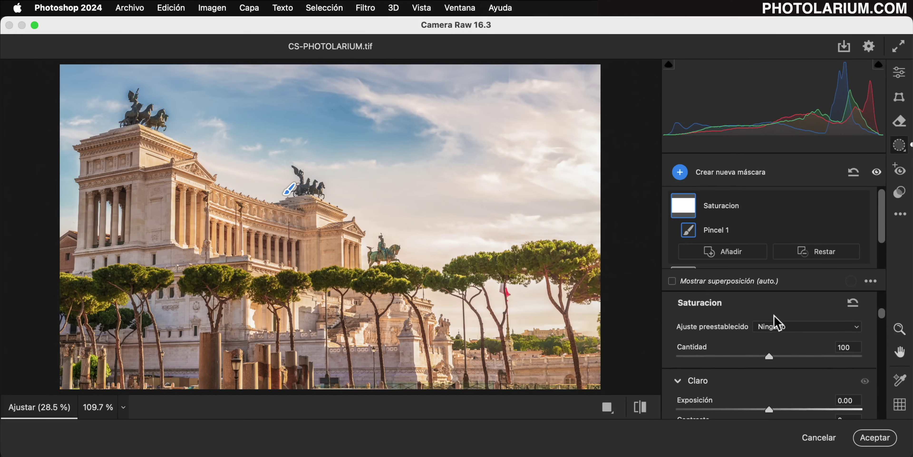
pyautogui.moveTo(769, 360)
pyautogui.mouseDown()
pyautogui.moveTo(723, 362)
pyautogui.moveTo(731, 364)
pyautogui.mouseUp()
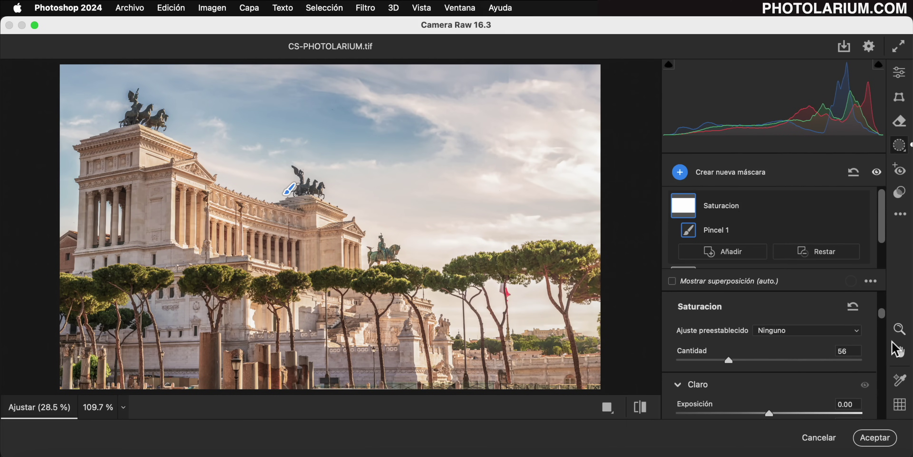
# - Accept the Camera Raw edits and toggle the Filtros inteligentes visibility to compare
pyautogui.click(876, 437)
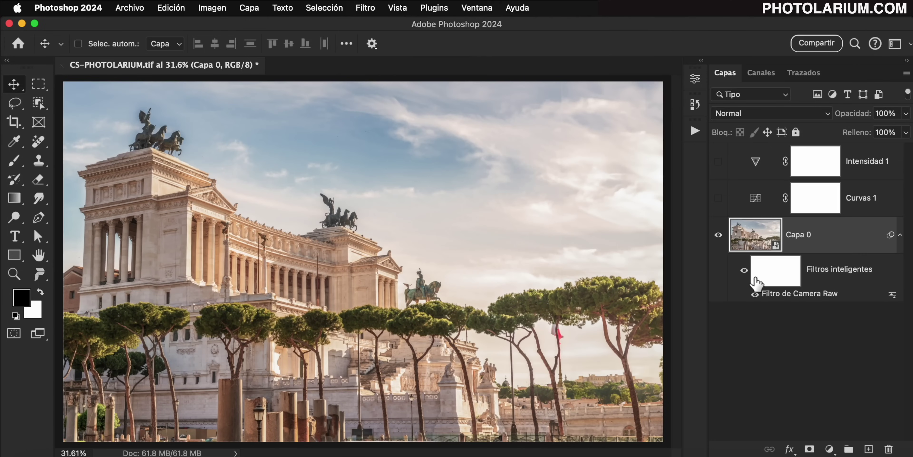
pyautogui.click(743, 270)
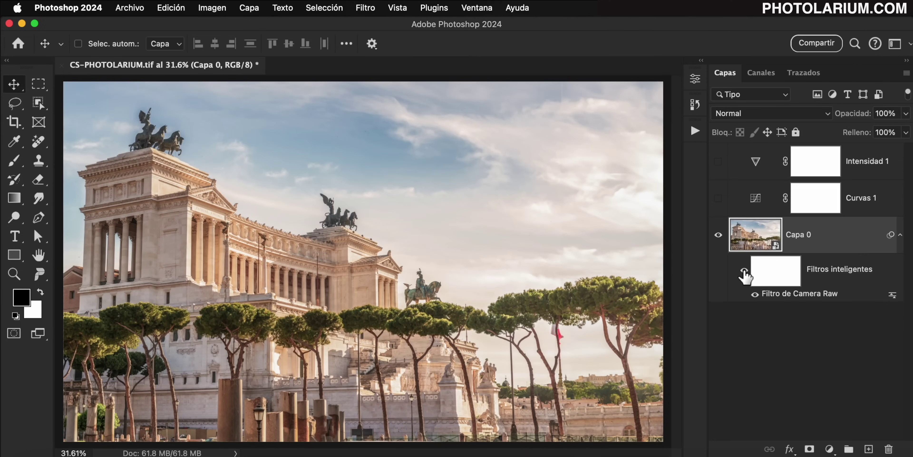